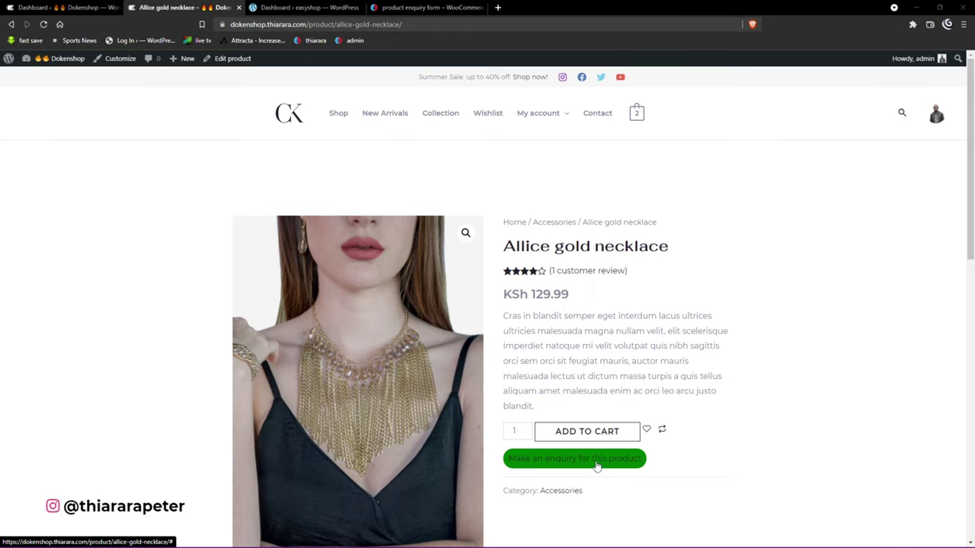
Step: Open the Allice gold necklace's enquiry popup, close it, then reopen it
left_click(598, 463)
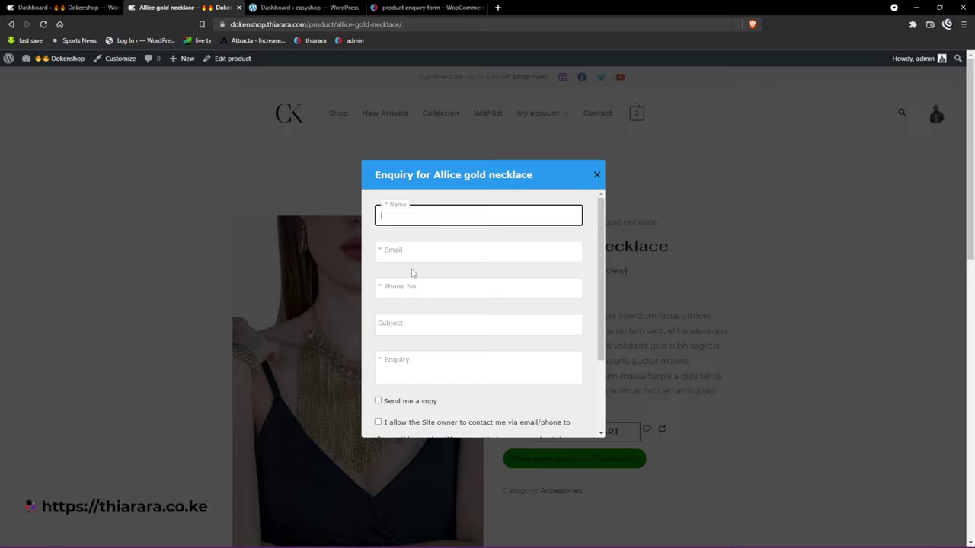
left_click(597, 174)
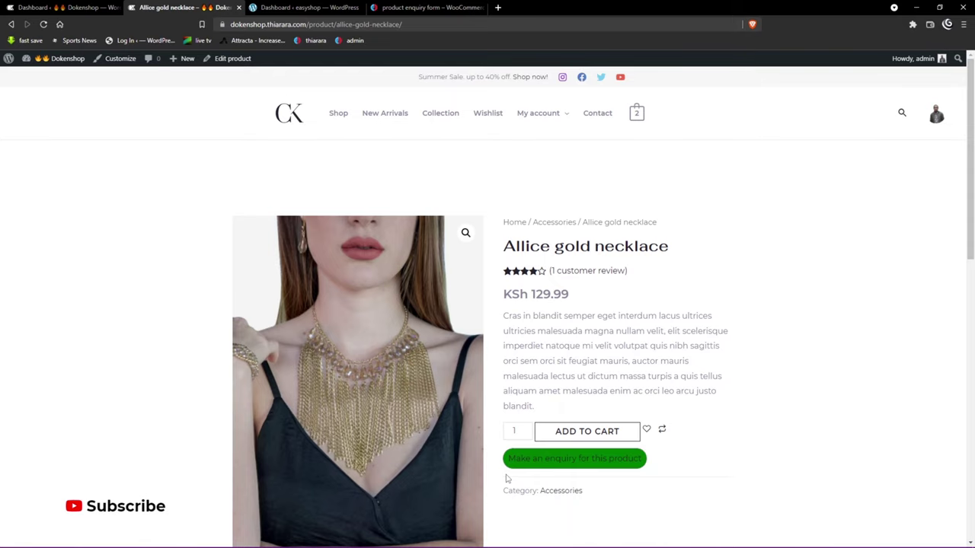
left_click(526, 457)
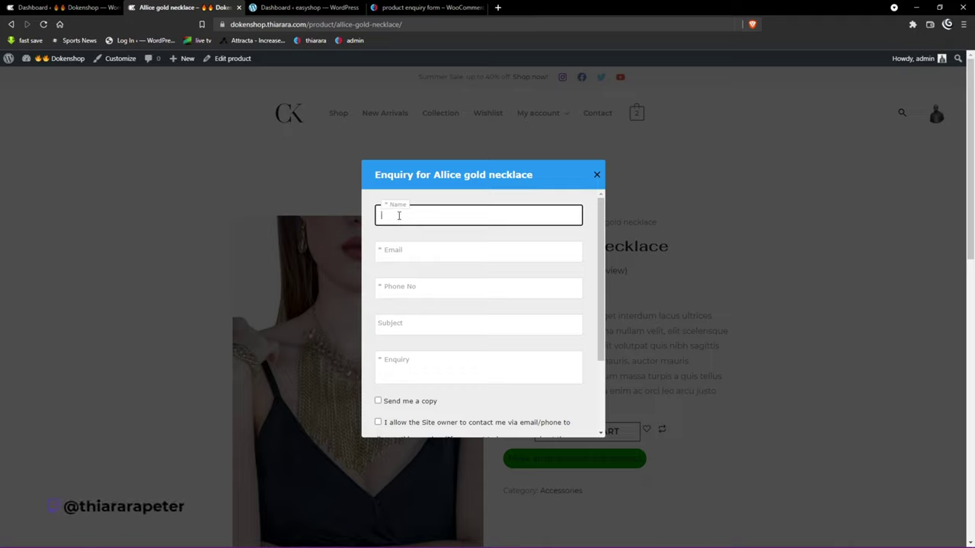
Step: Fill in the enquirer's name, e-mail and phone number, with subject 'offer'
type("thiarara")
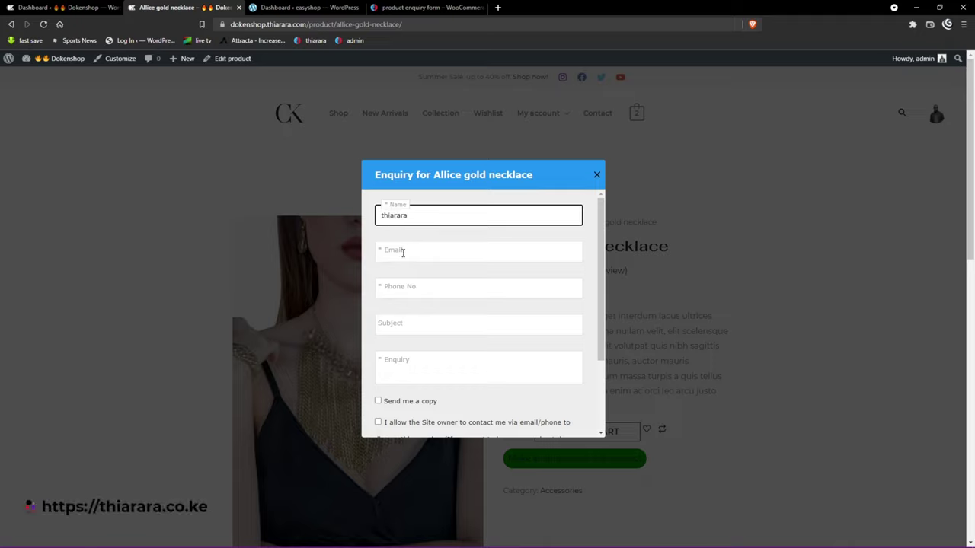
left_click(403, 252)
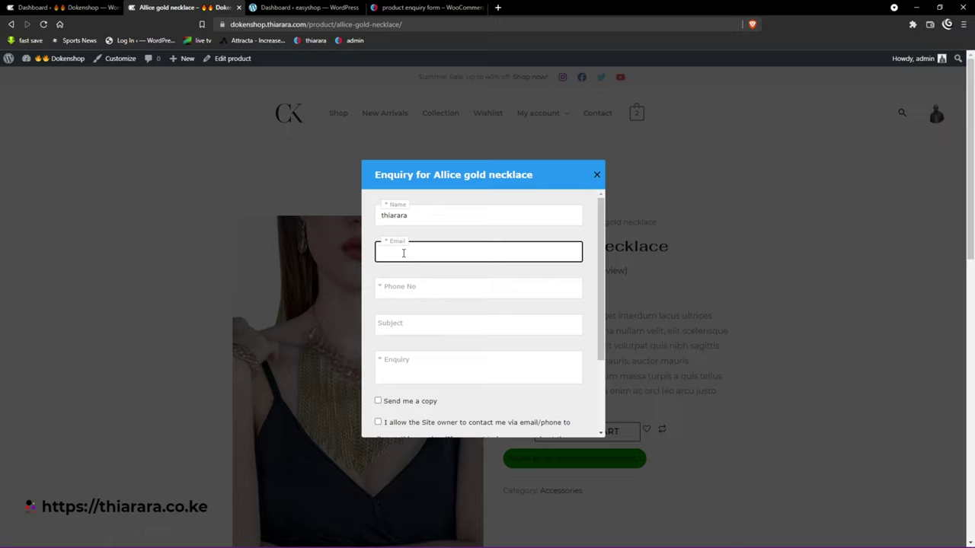
left_click(399, 292)
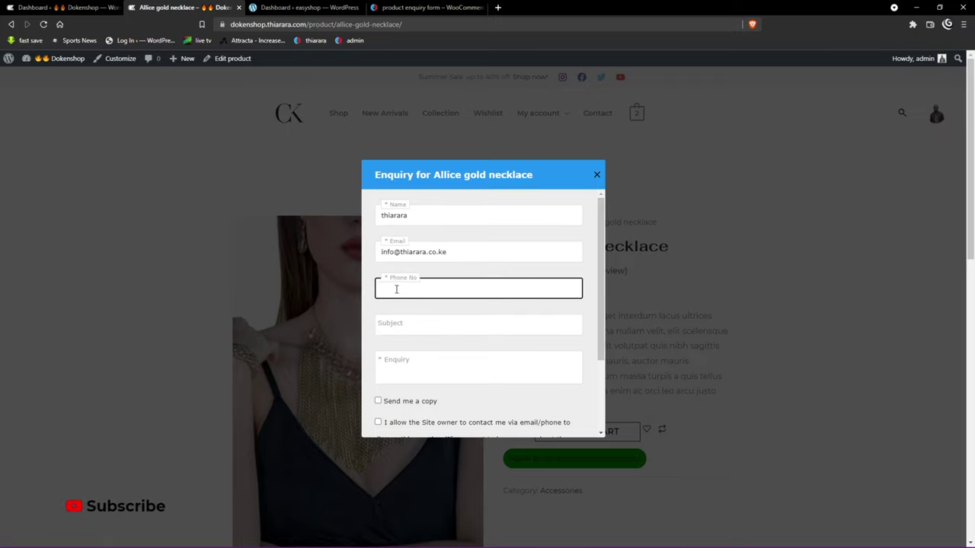
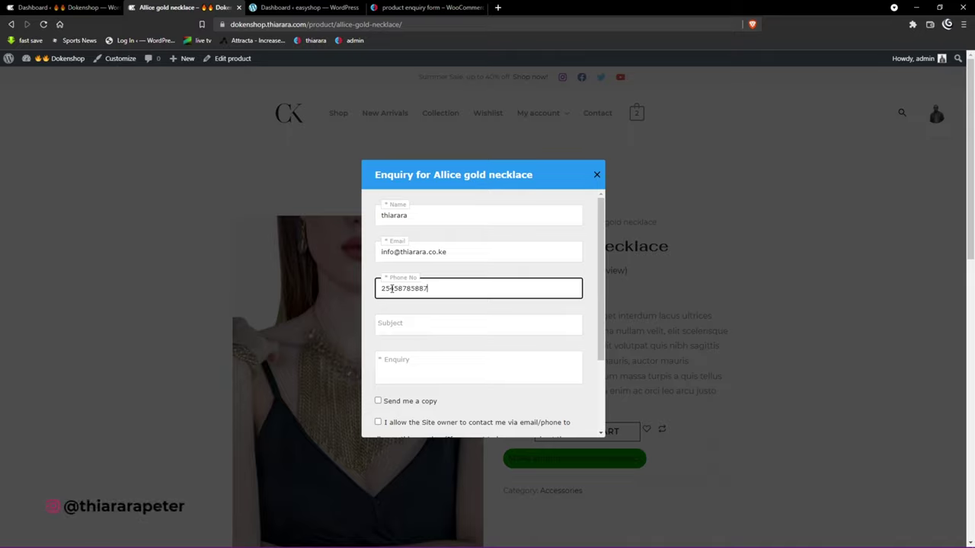
left_click(391, 322)
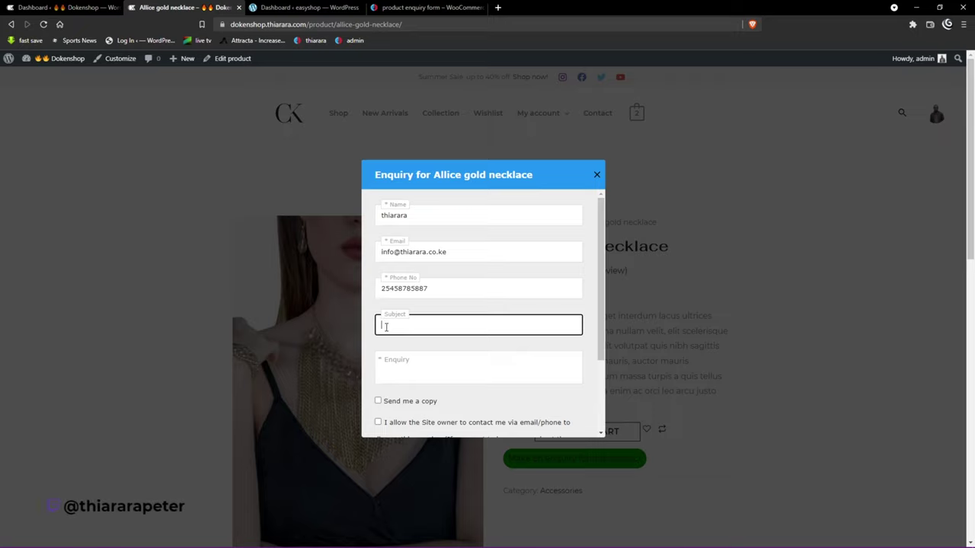
type("offer")
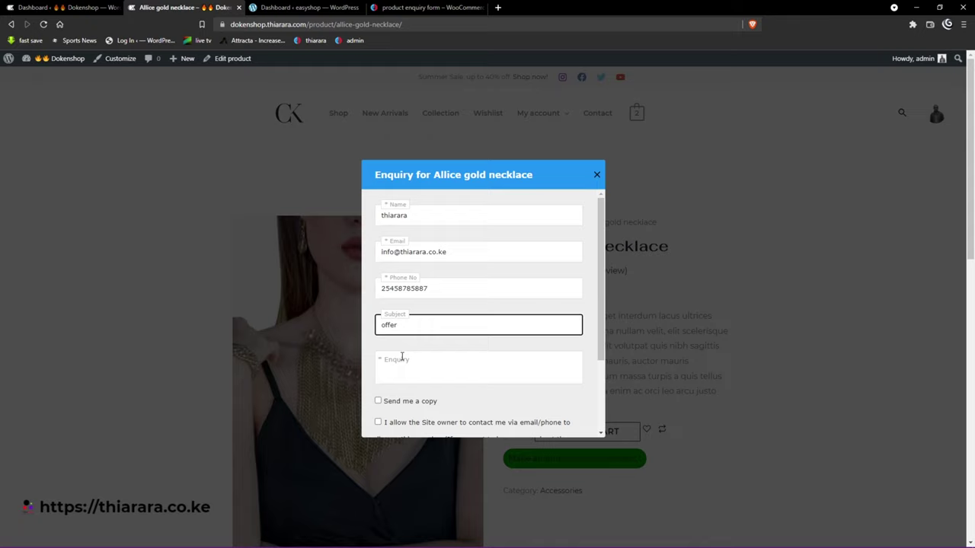
Step: Tick the consent box and send, replacing the too-short message with 'fbfgbfgbfgf'
left_click(406, 364)
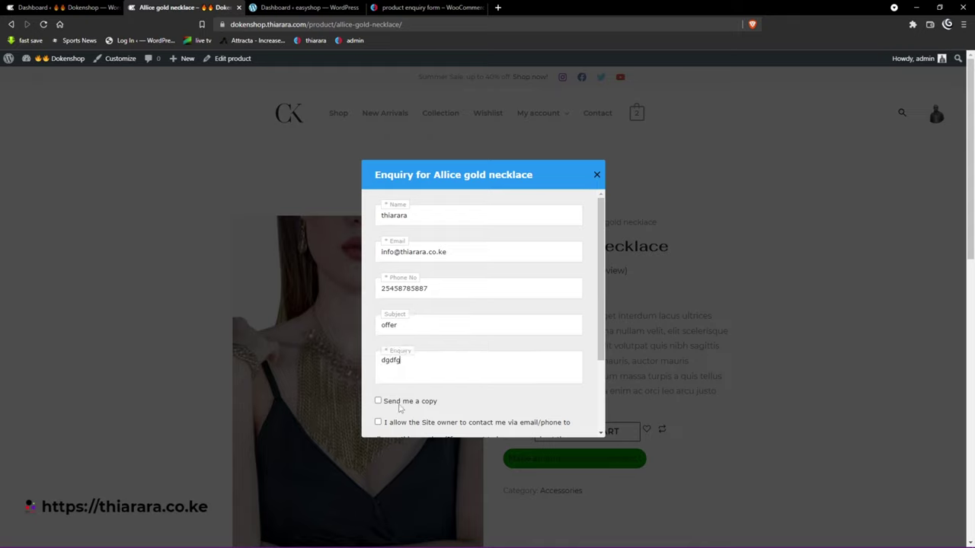
scroll(398, 411, "down", 2)
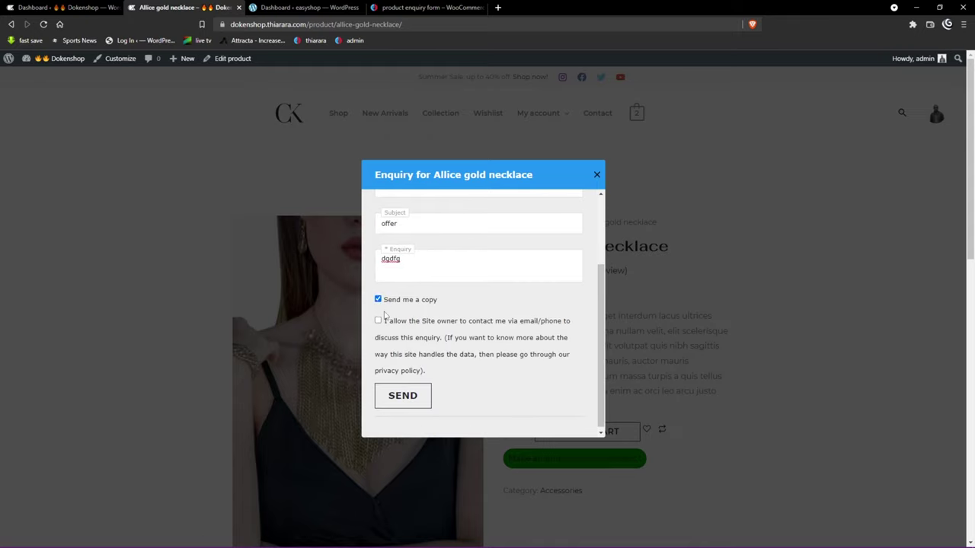
left_click(379, 322)
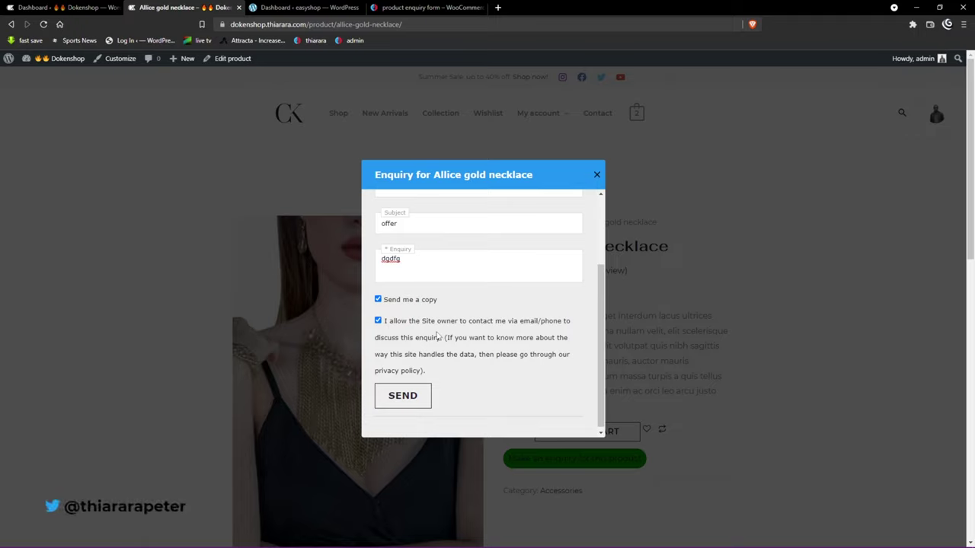
left_click(410, 400)
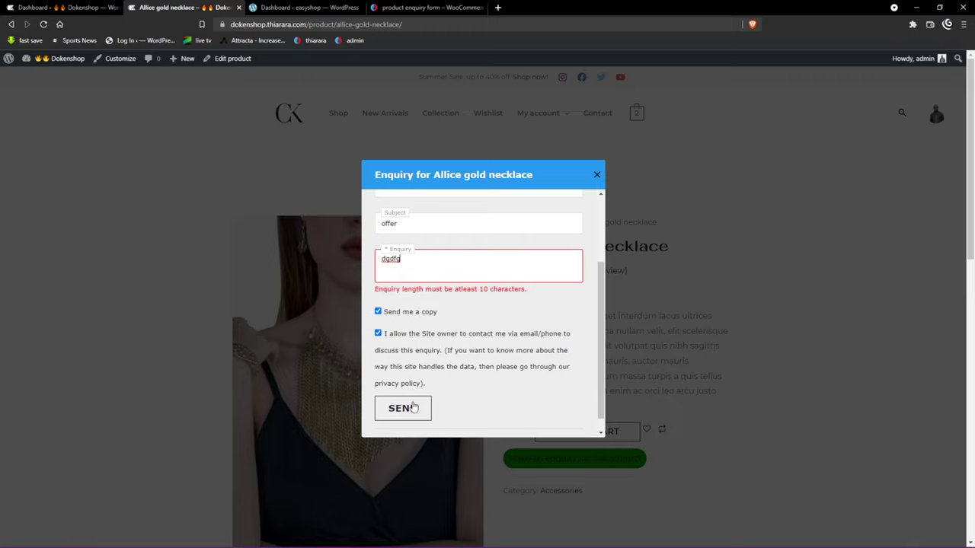
double_click(406, 265)
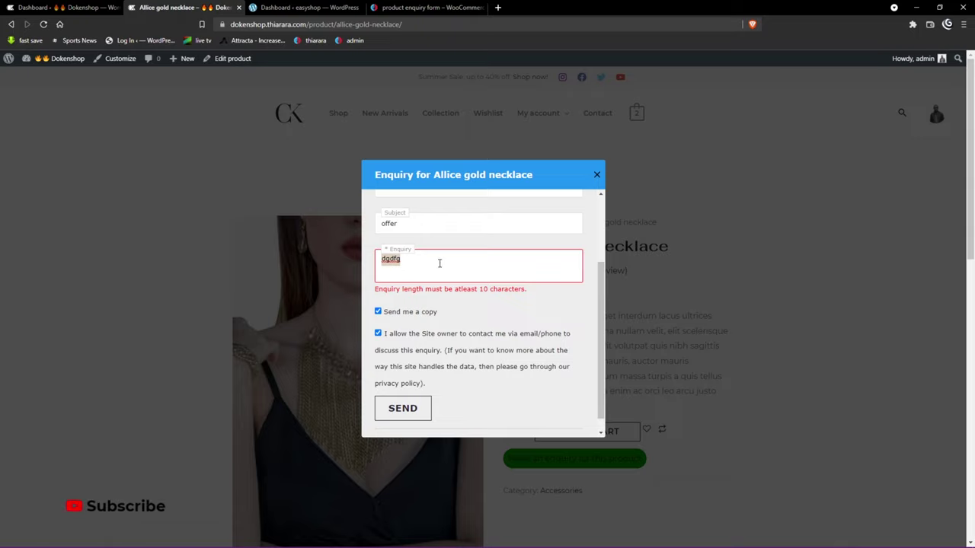
type("f")
type("bfgbfgbfgf")
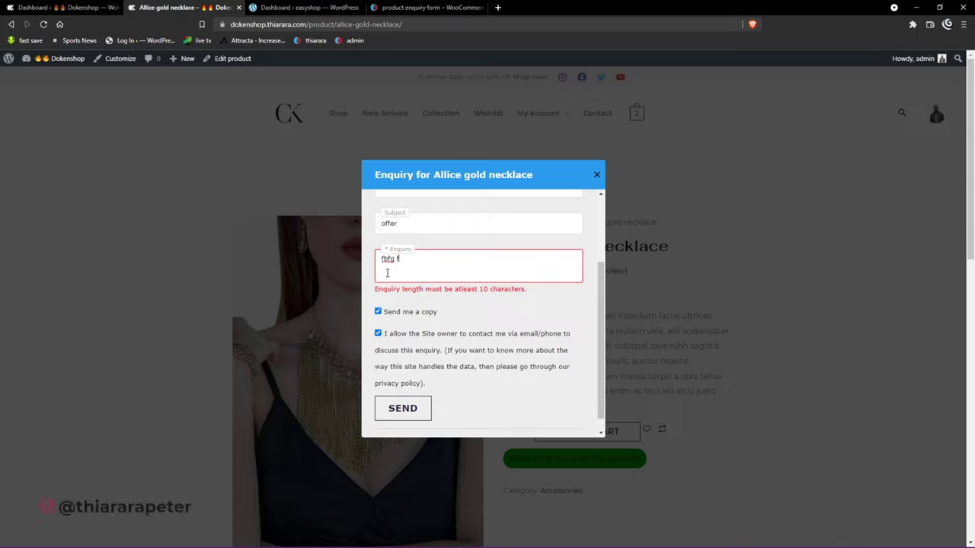
left_click(407, 399)
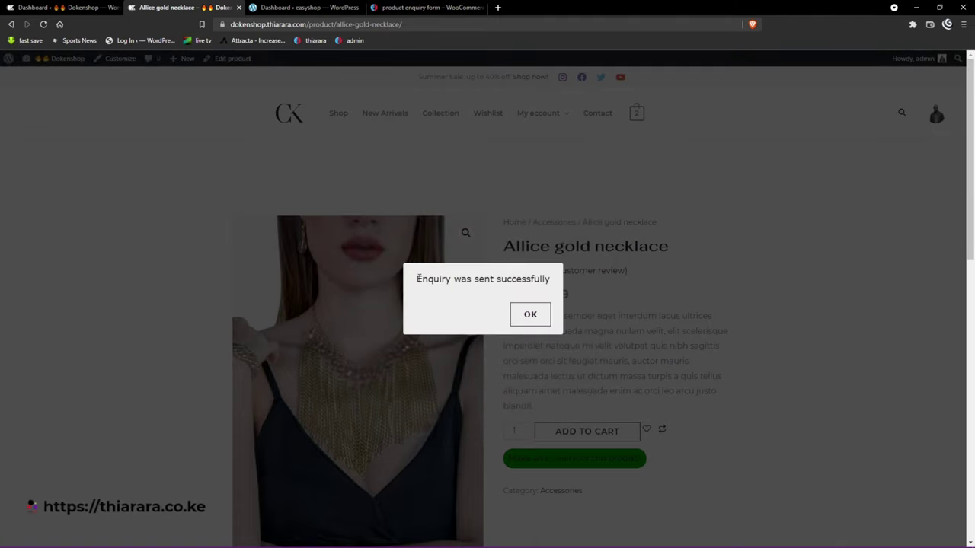
Step: Highlight the 'Enquiry was sent successfully' confirmation message
left_click_drag(417, 279, 545, 283)
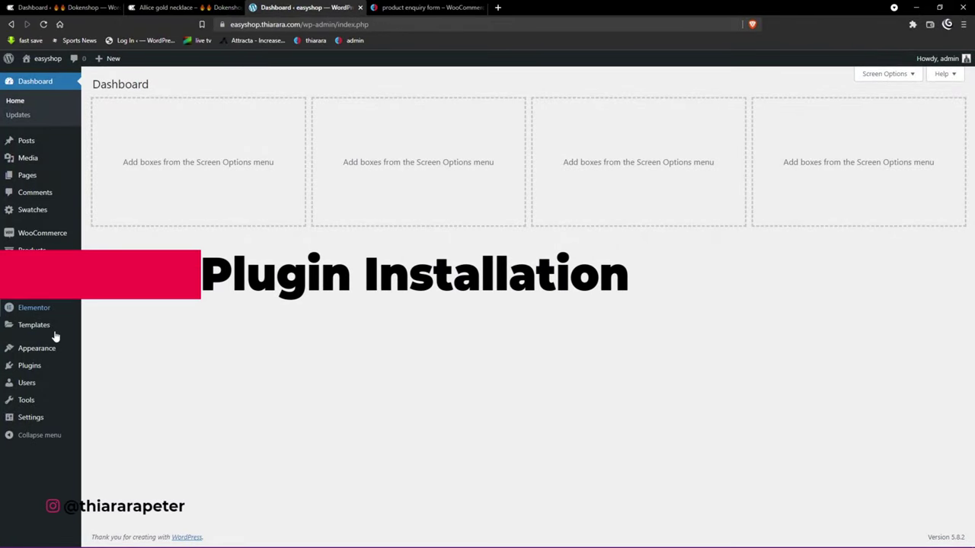
Step: Find 'Product Enquiry for WooCommerce' under Plugins > Add New, install it and activate it
mouse_move(28, 368)
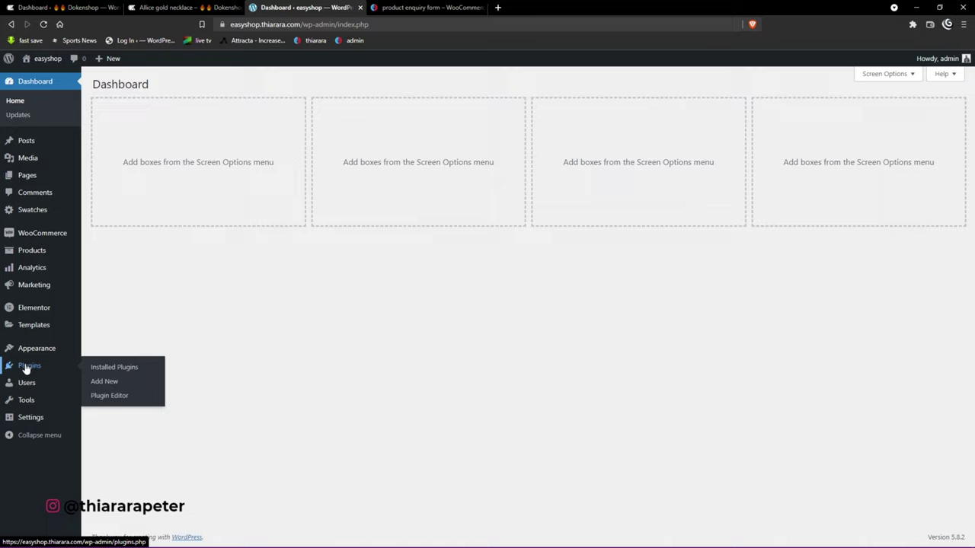
left_click(99, 384)
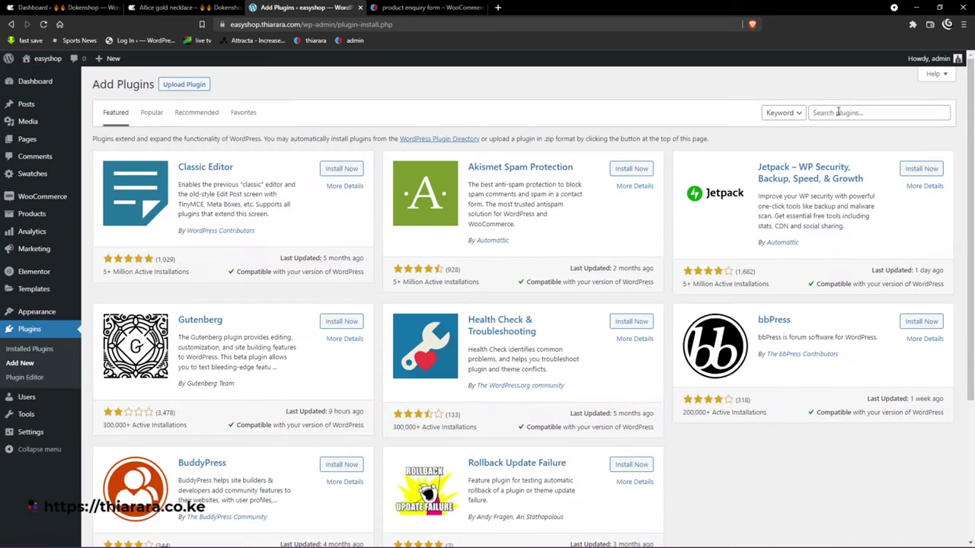
left_click(838, 112)
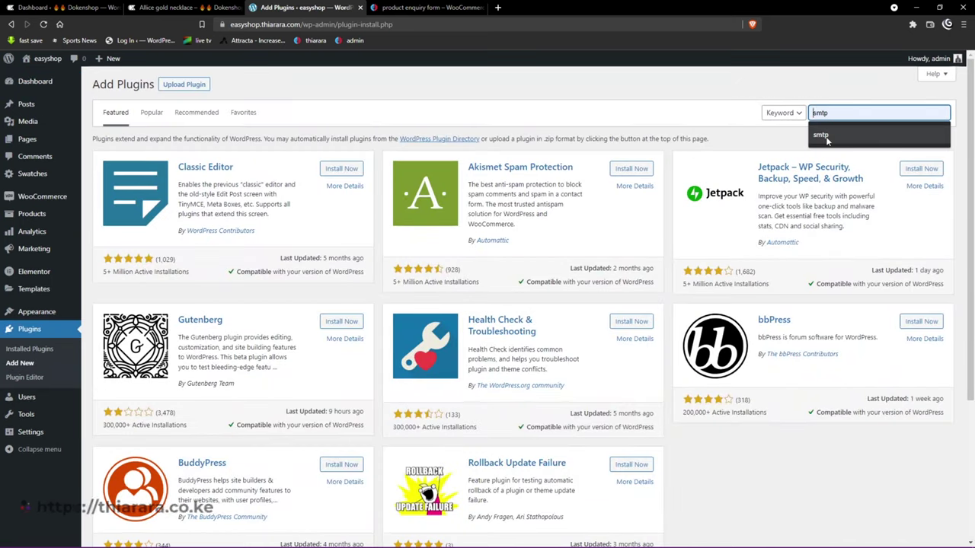
type("Product Enquiry for WooCommerce")
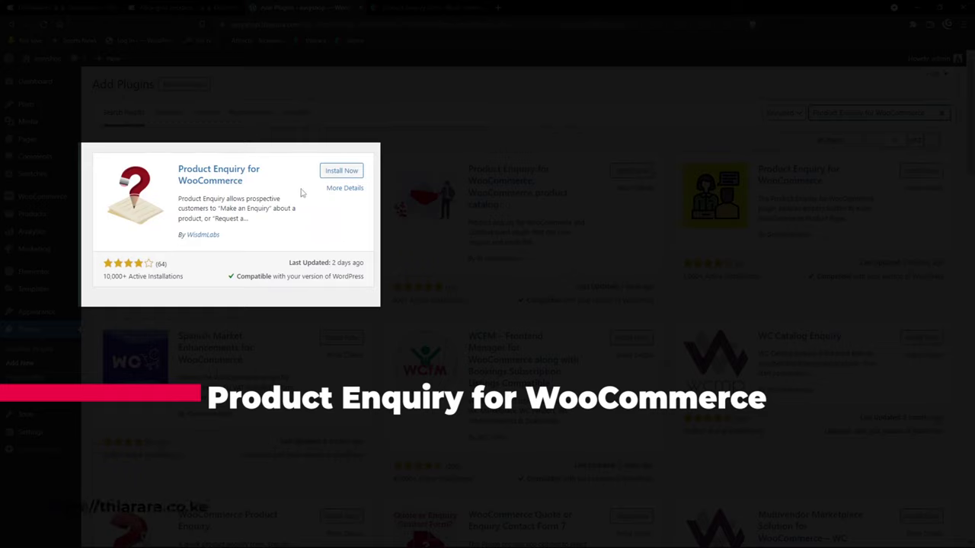
left_click(348, 171)
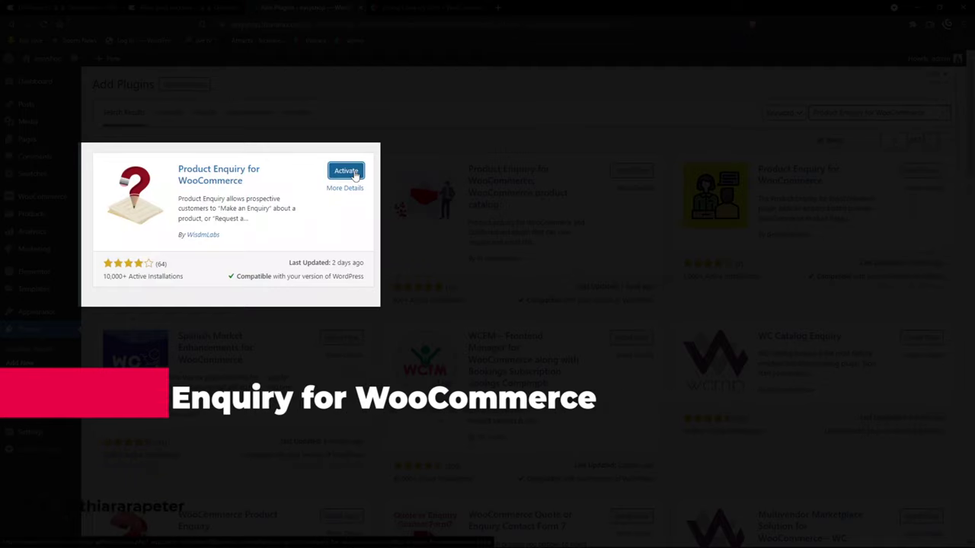
left_click(346, 171)
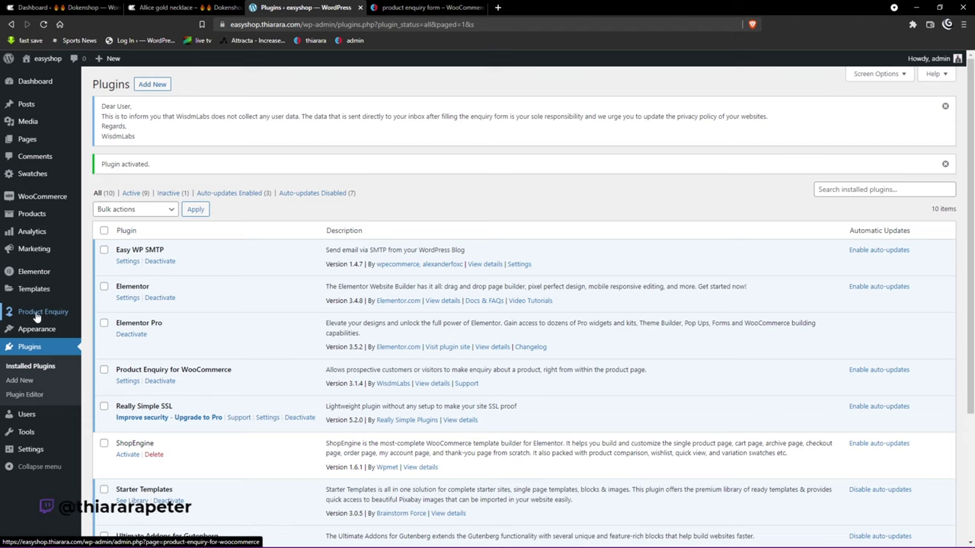
Step: Open the storefront in a new tab and go to the Allice gold necklace page via Shop
right_click(67, 60)
left_click(90, 67)
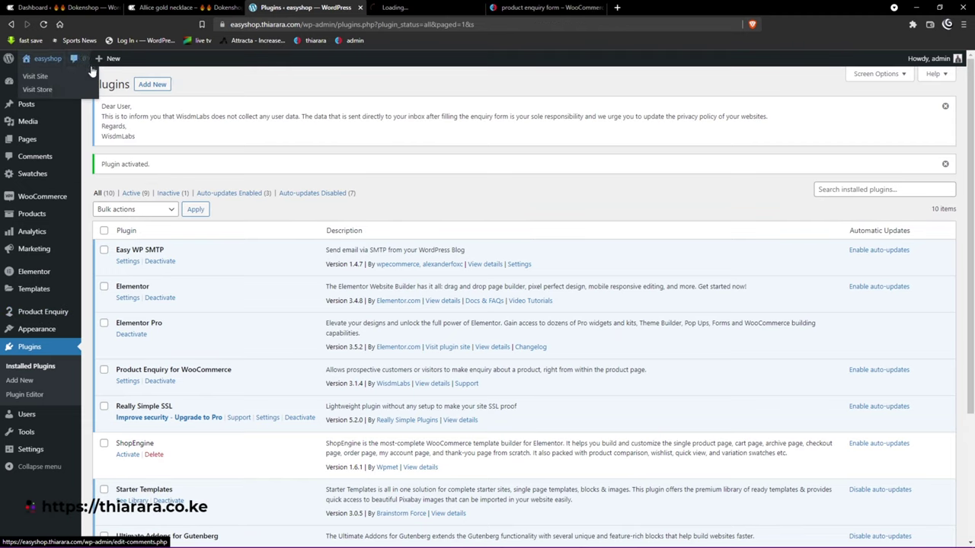
left_click(412, 7)
left_click(340, 113)
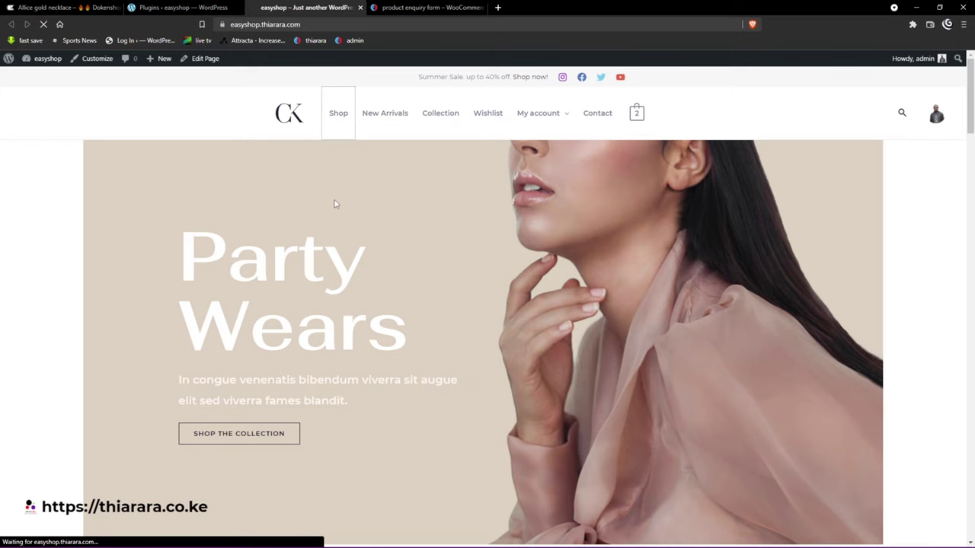
scroll(311, 310, "down", 1)
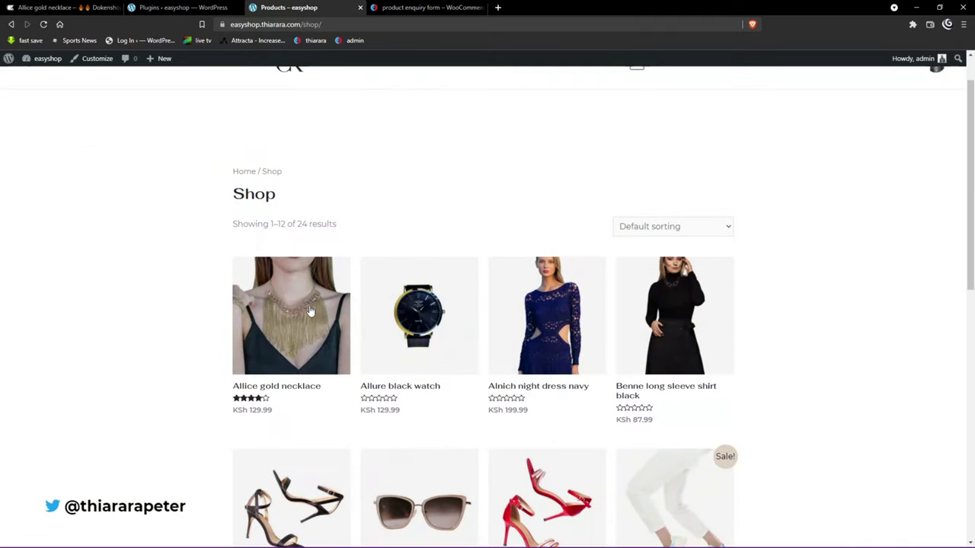
left_click(287, 385)
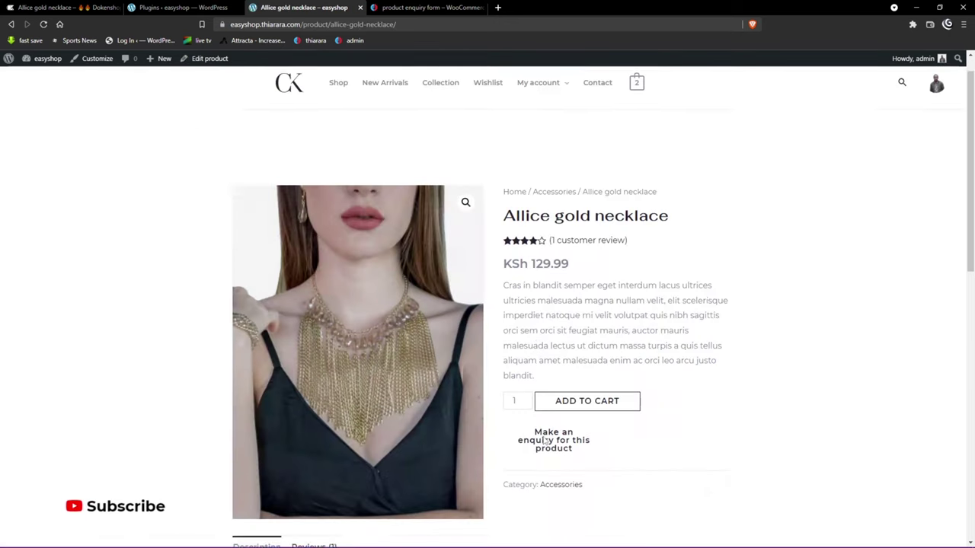
Step: Review the necklace's new enquiry popup and compare it with the Dokenshop and reference tabs
scroll(556, 343, "down", 2)
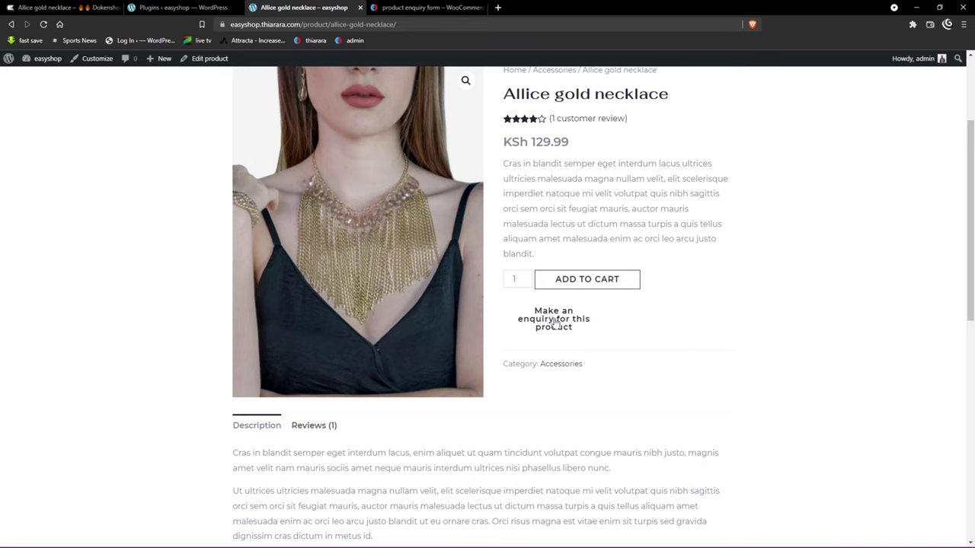
left_click(554, 319)
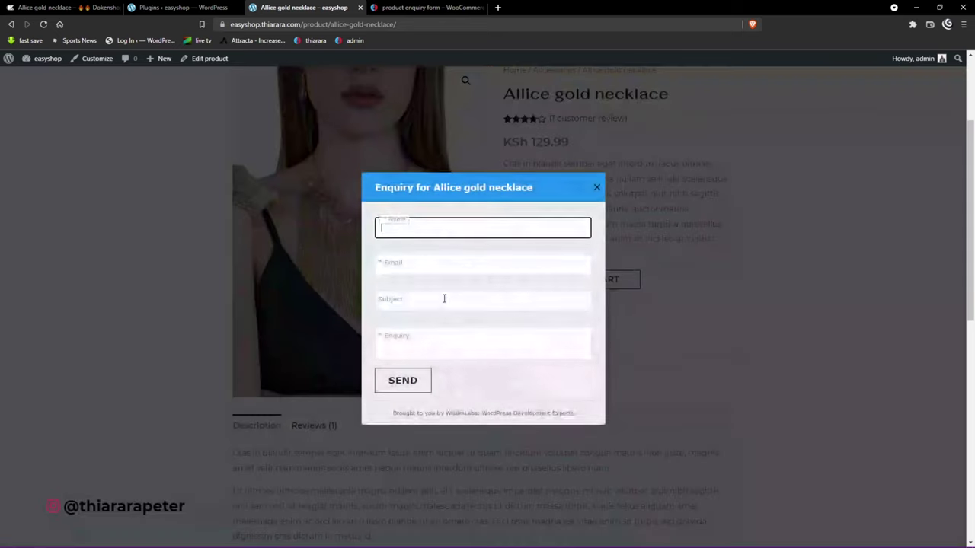
scroll(407, 379, "down", 2)
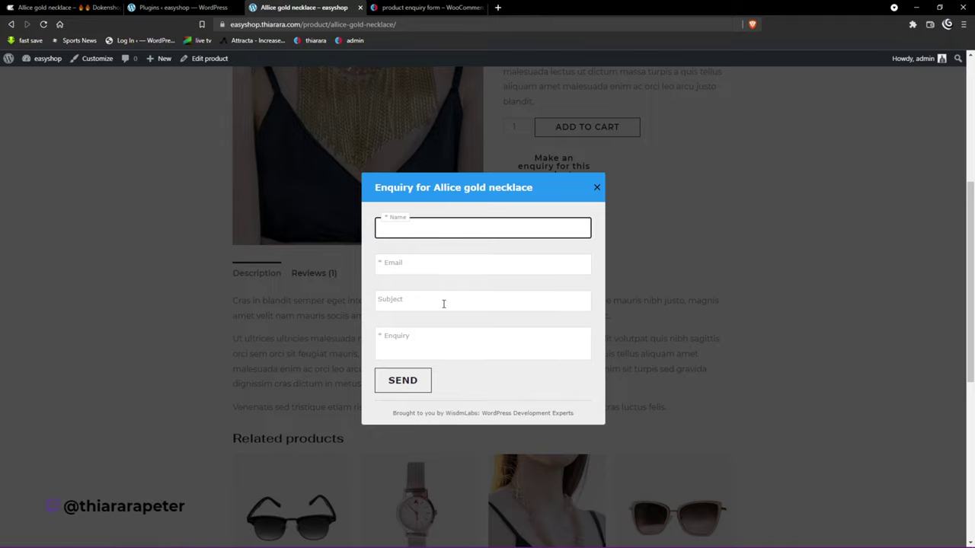
scroll(429, 328, "down", 1)
scroll(424, 355, "up", 1)
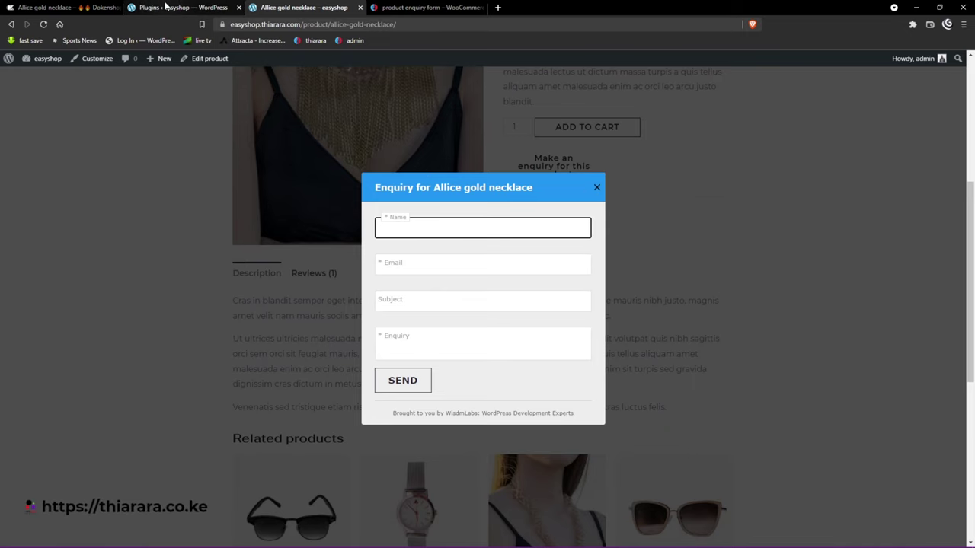
left_click(89, 7)
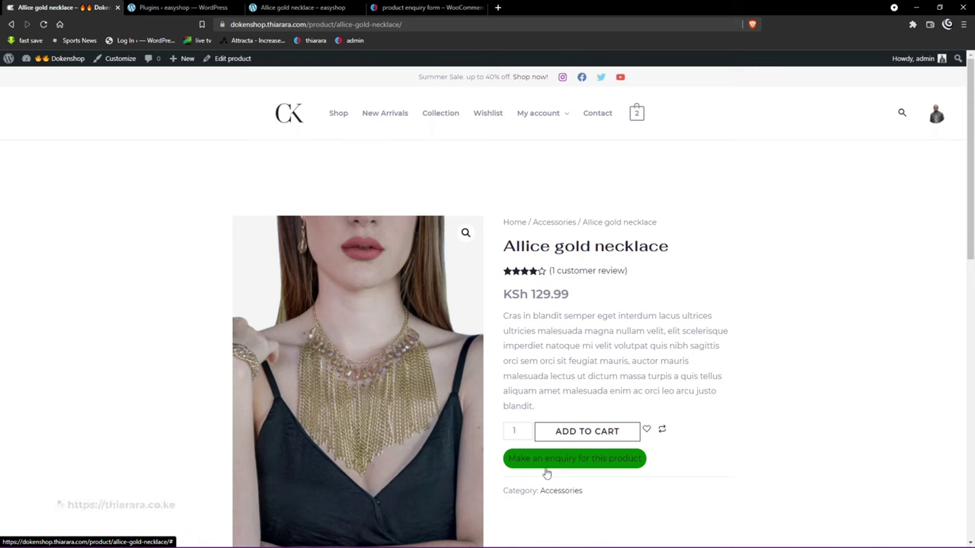
left_click(411, 7)
left_click(304, 7)
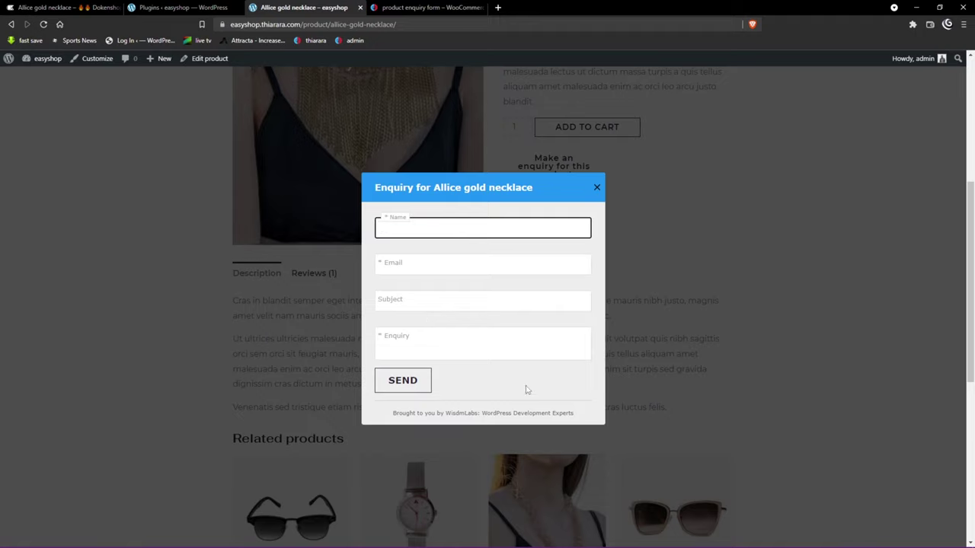
Step: Open the Product Enquiry settings page from the admin sidebar
left_click(211, 7)
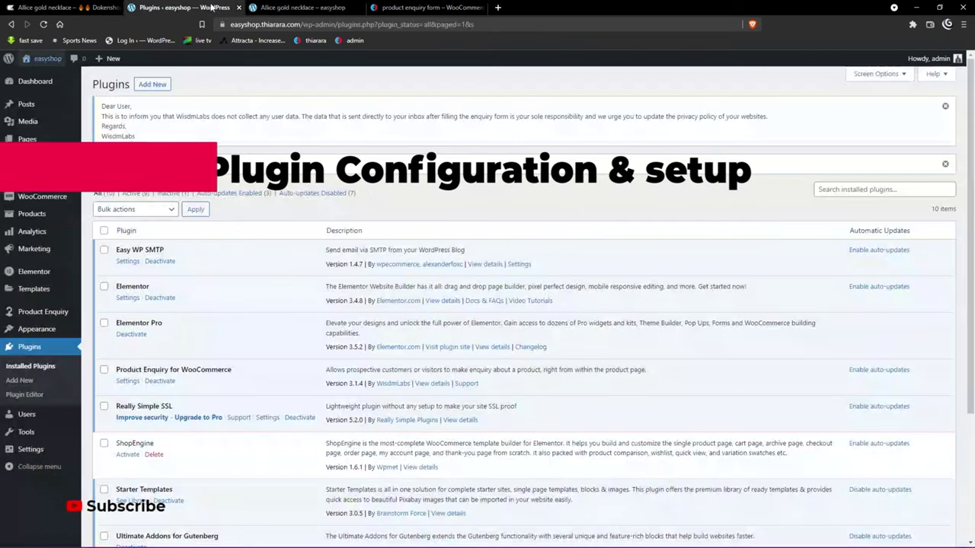
mouse_move(33, 333)
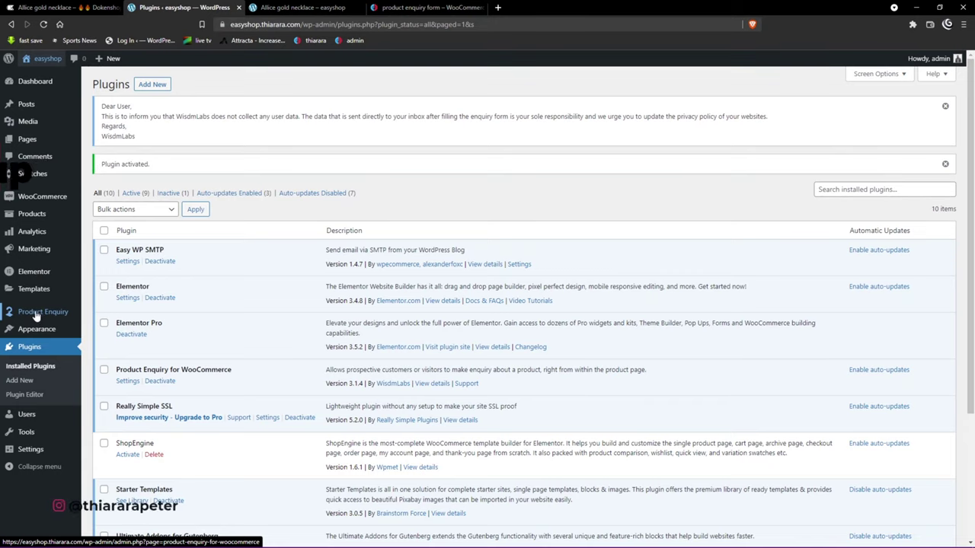
left_click(35, 312)
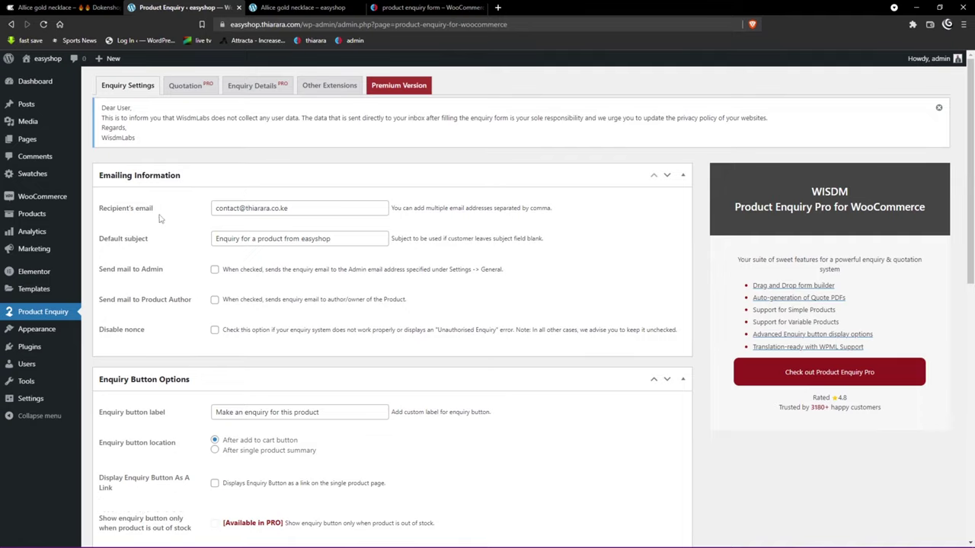
triple_click(304, 208)
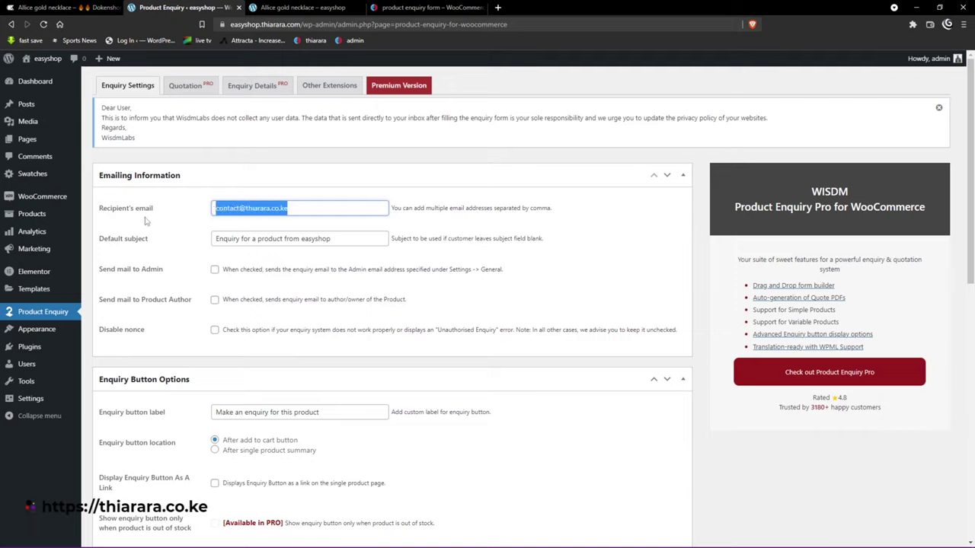
left_click_drag(153, 208, 99, 208)
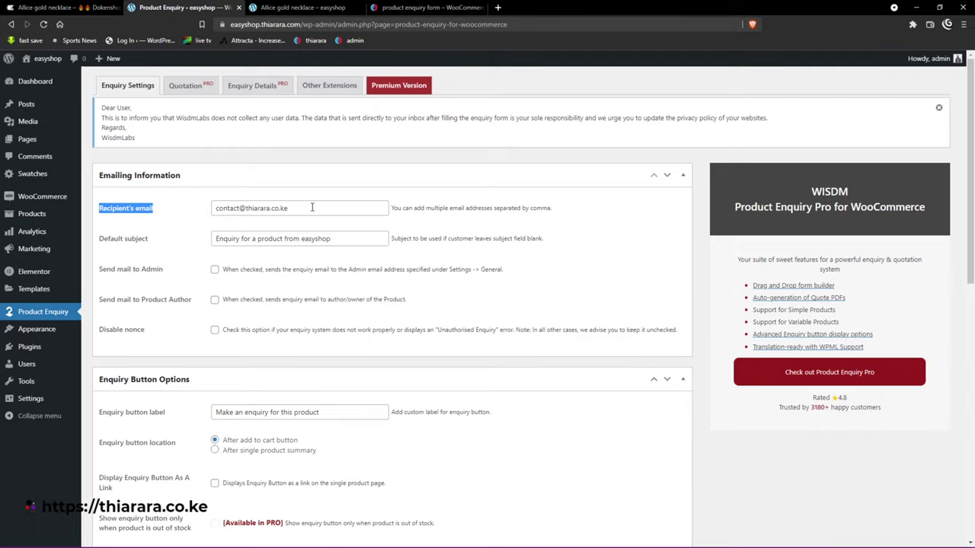
left_click_drag(311, 207, 202, 208)
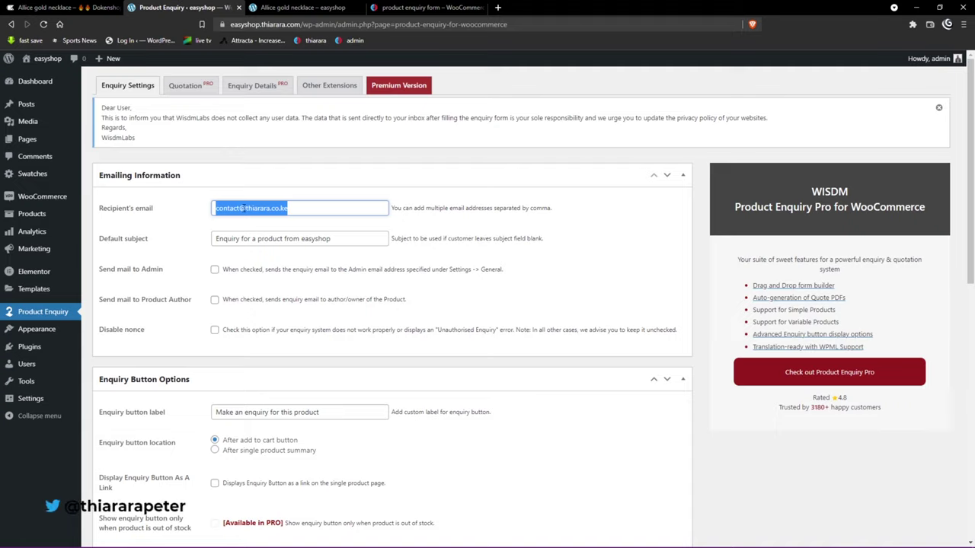
left_click(297, 211)
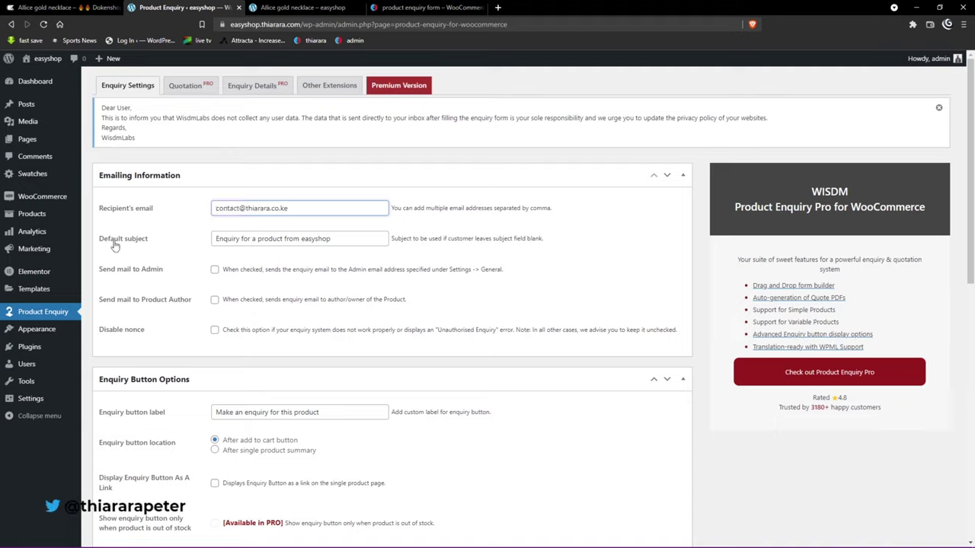
left_click_drag(100, 240, 151, 242)
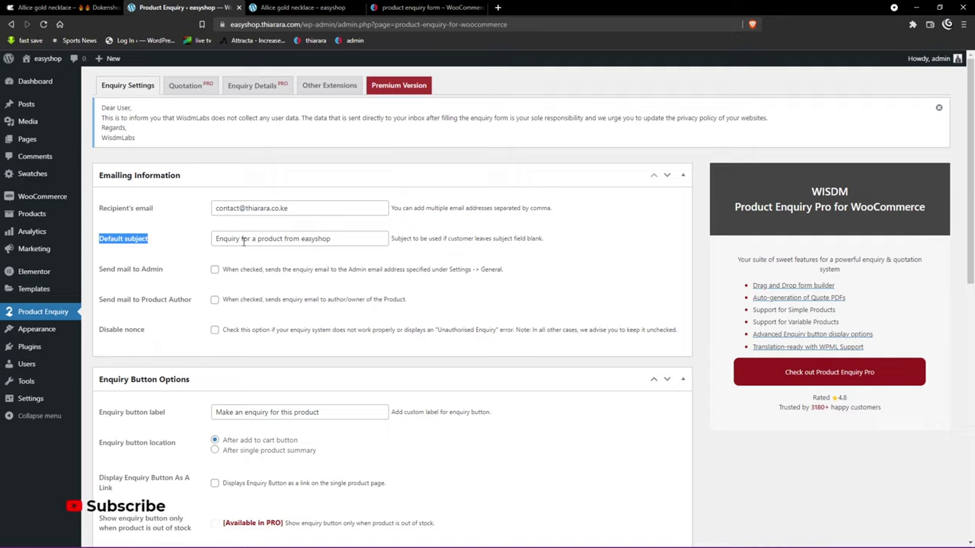
left_click_drag(329, 242, 192, 246)
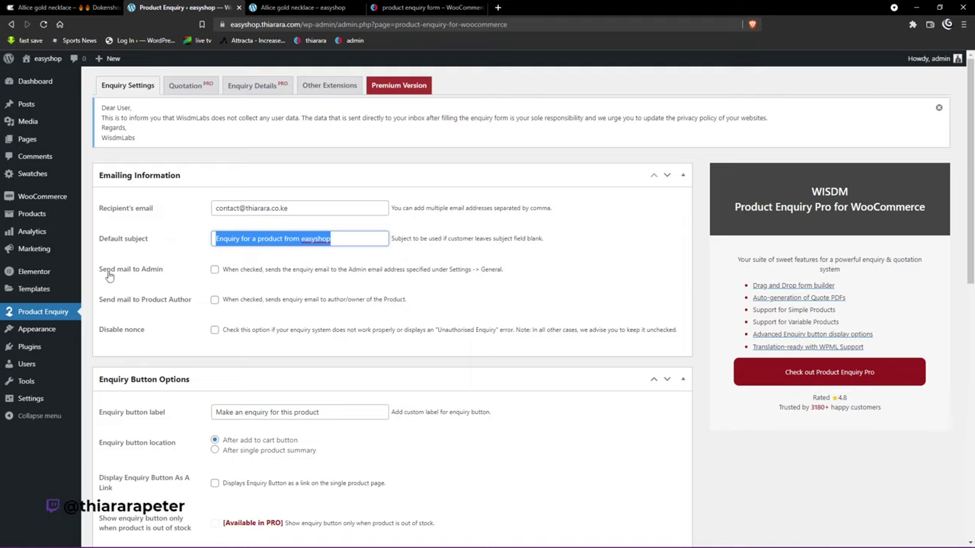
Step: Enable 'Send mail to Admin' for enquiries, then close the necklace page's enquiry popup
left_click(215, 272)
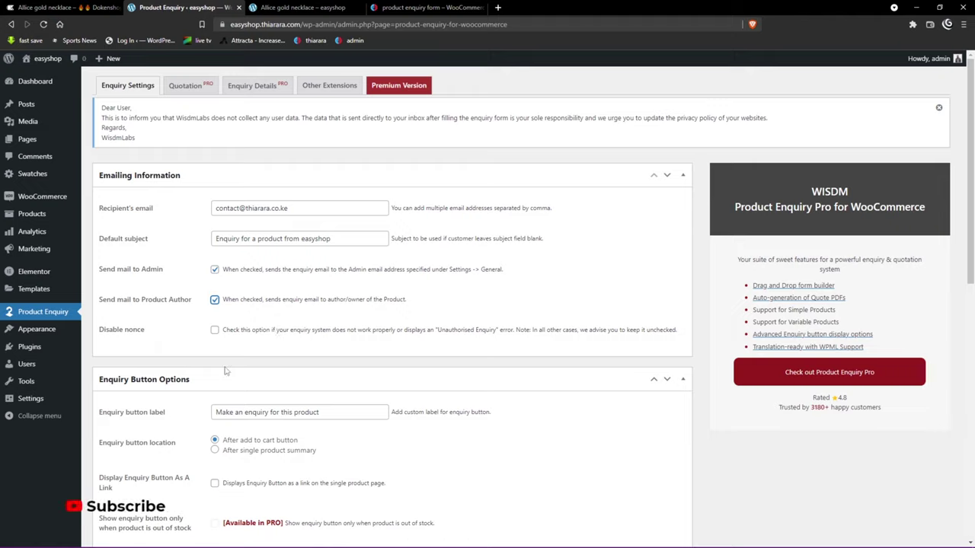
scroll(252, 261, "down", 2)
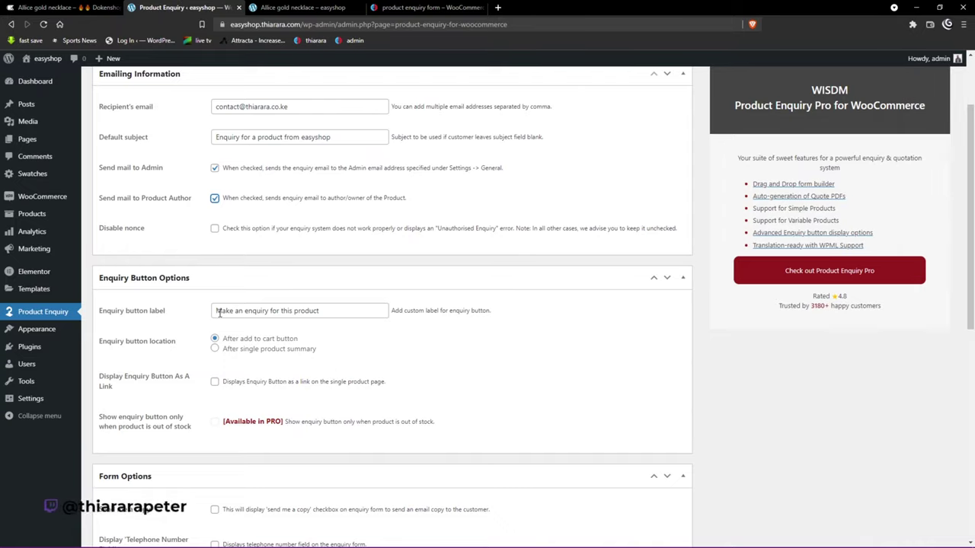
left_click(318, 7)
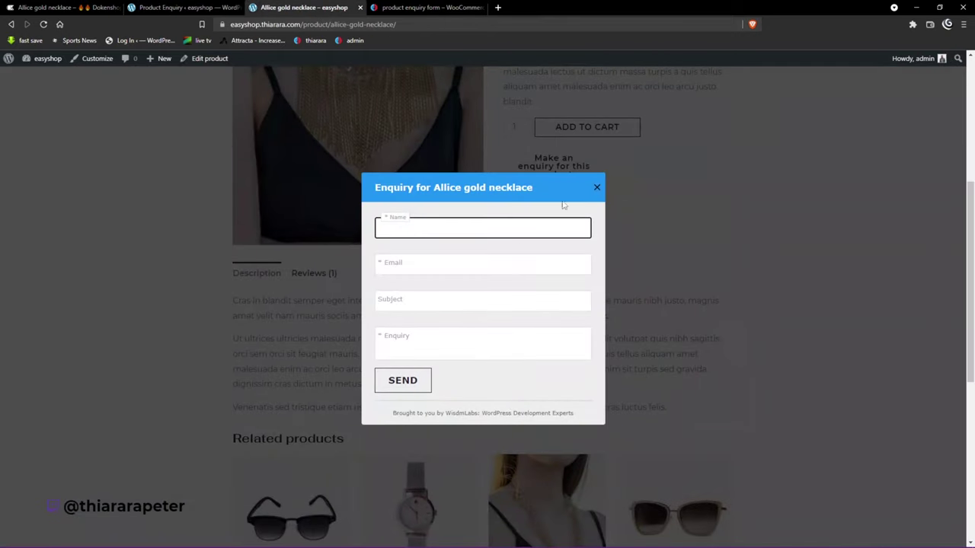
left_click(597, 187)
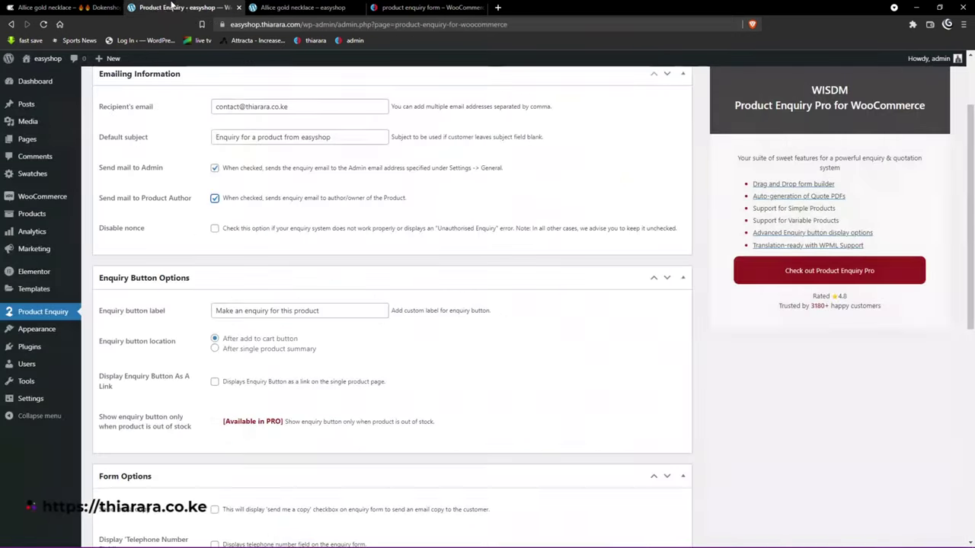
Step: Change the enquiry button label from 'Make an enquiry for this product' to 'enquire for this product'
left_click(183, 7)
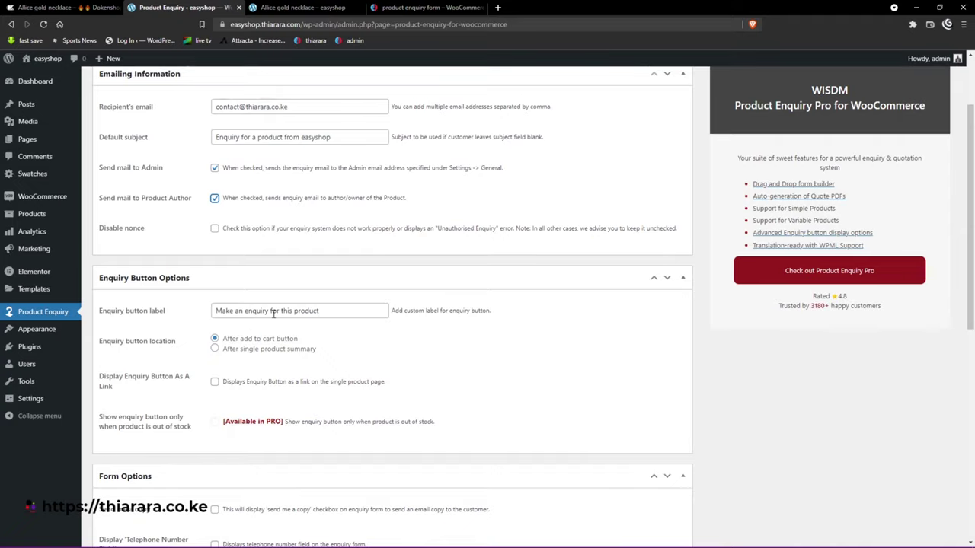
left_click_drag(243, 311, 214, 311)
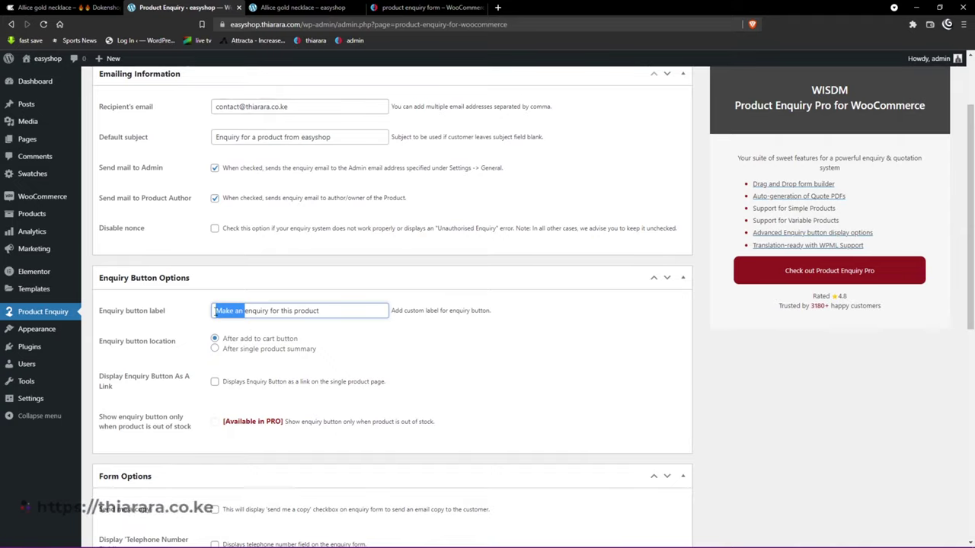
key("BackSpace")
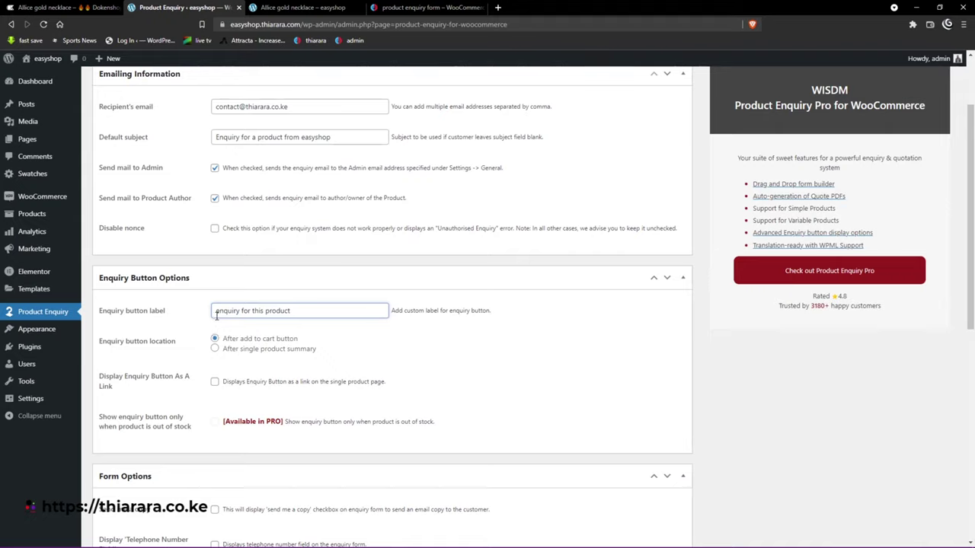
left_click(240, 312)
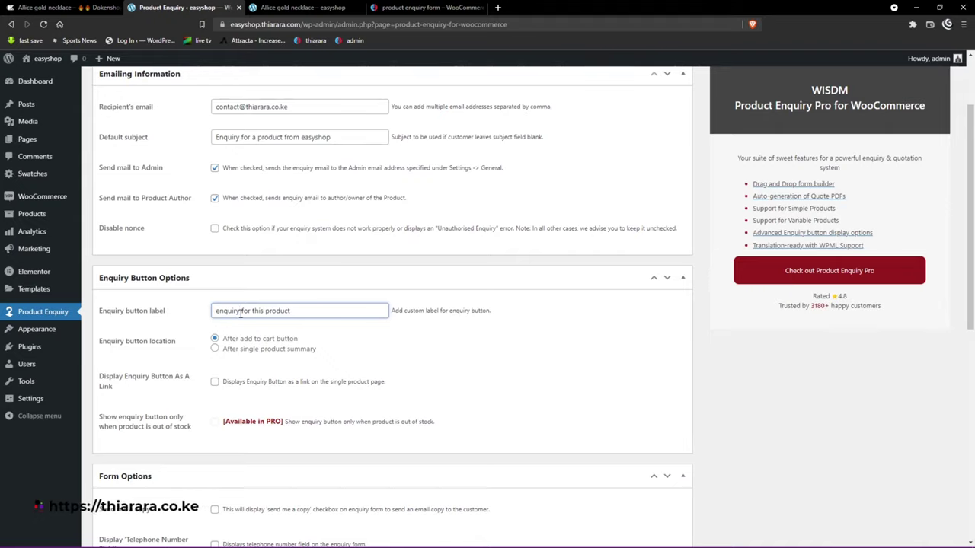
key("BackSpace")
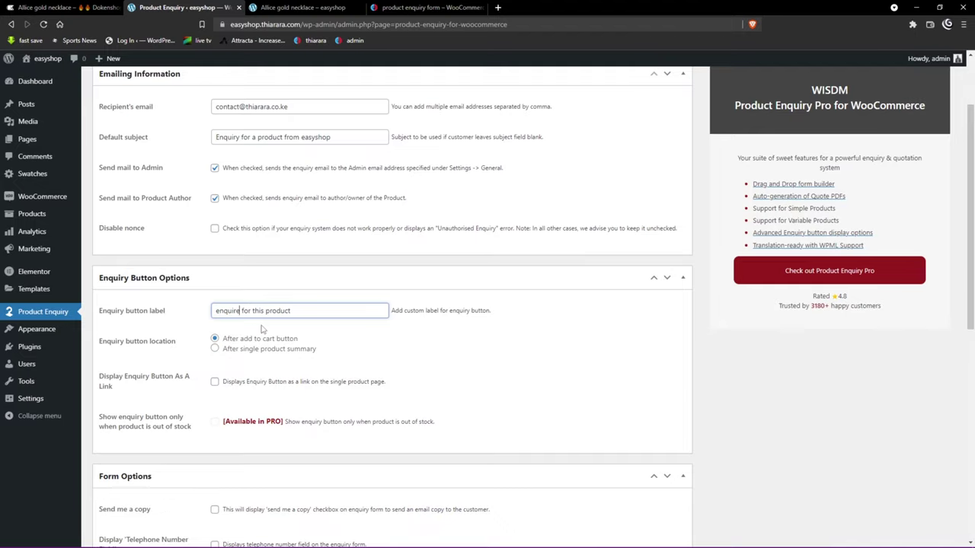
type("e")
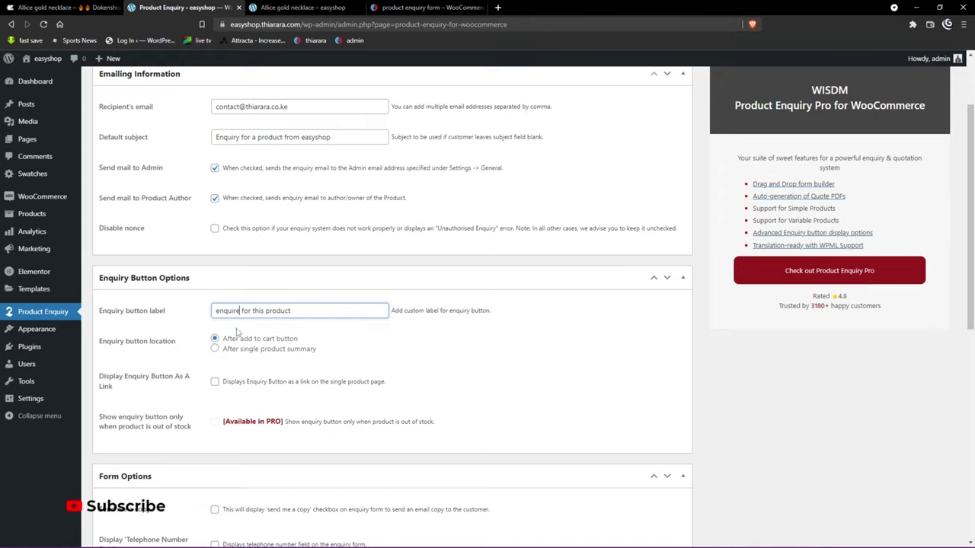
left_click_drag(188, 348, 125, 342)
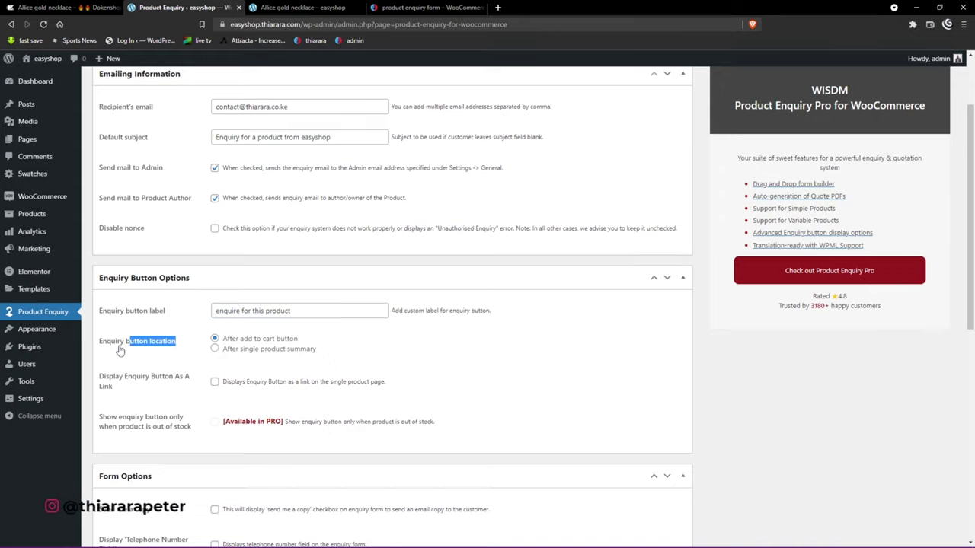
Step: Reload the necklace page to see the 'enquire for this product' button below the description
left_click(274, 7)
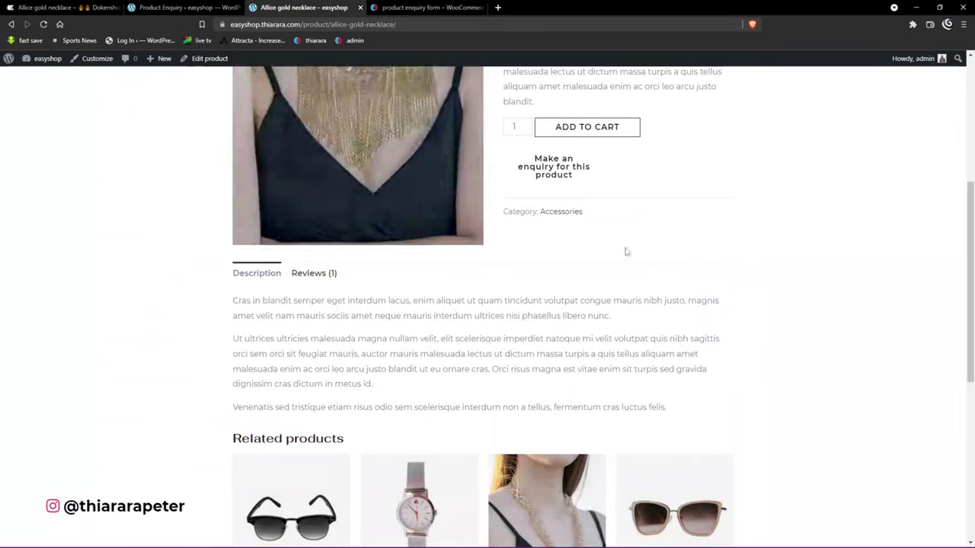
left_click(156, 9)
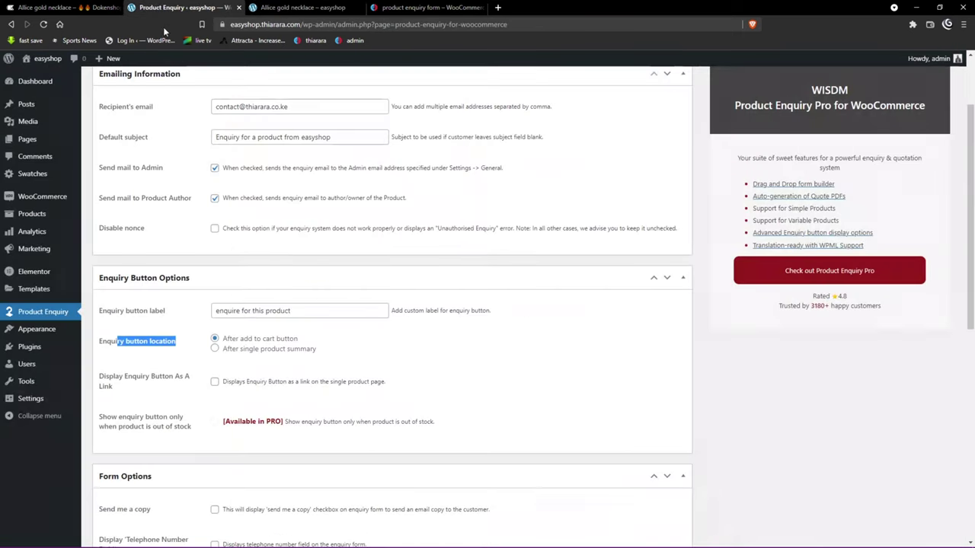
left_click(225, 356)
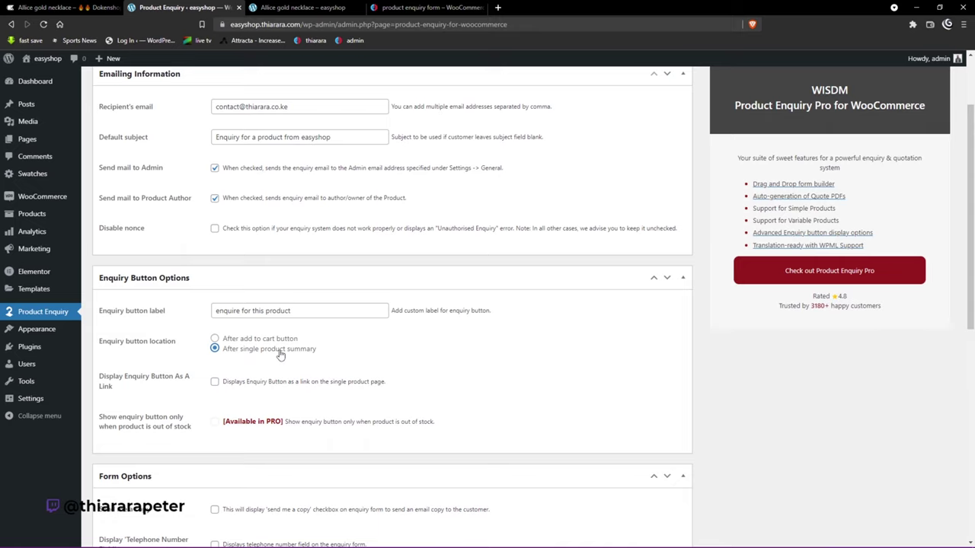
scroll(221, 357, "down", 1)
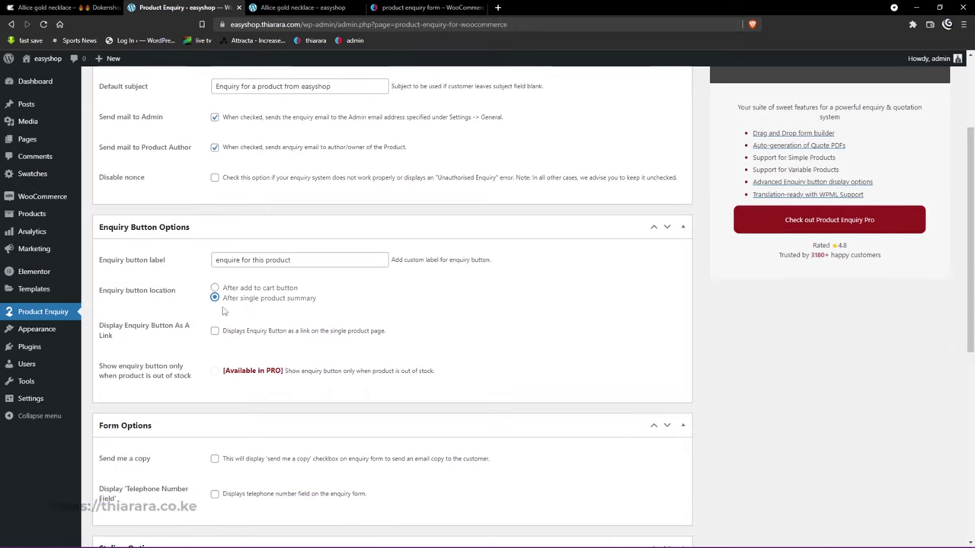
scroll(251, 396, "down", 7)
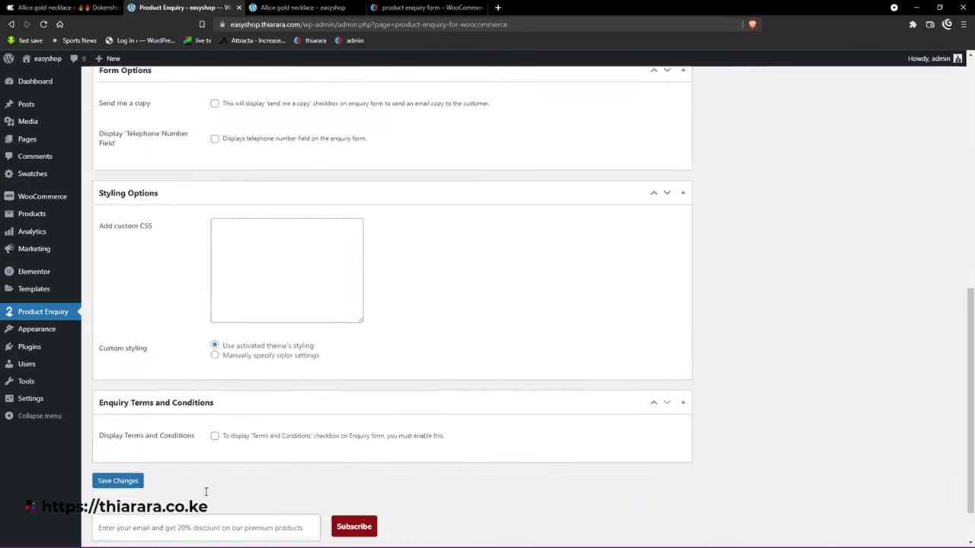
scroll(206, 490, "up", 10)
left_click(302, 8)
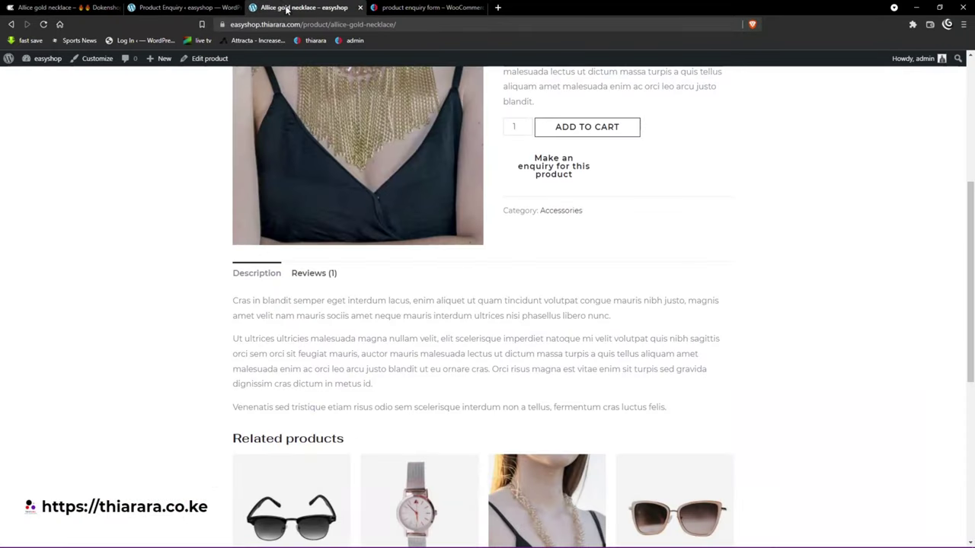
left_click(43, 25)
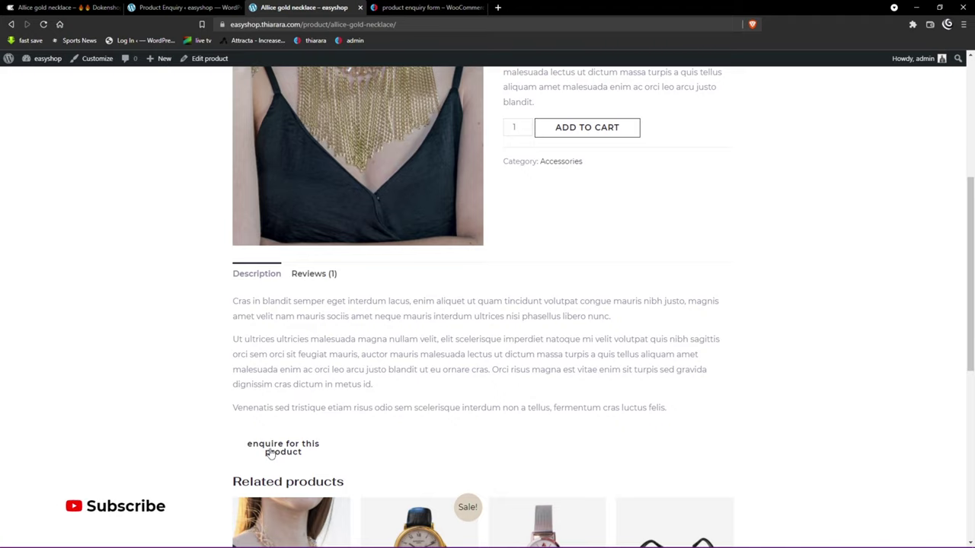
scroll(270, 452, "up", 4)
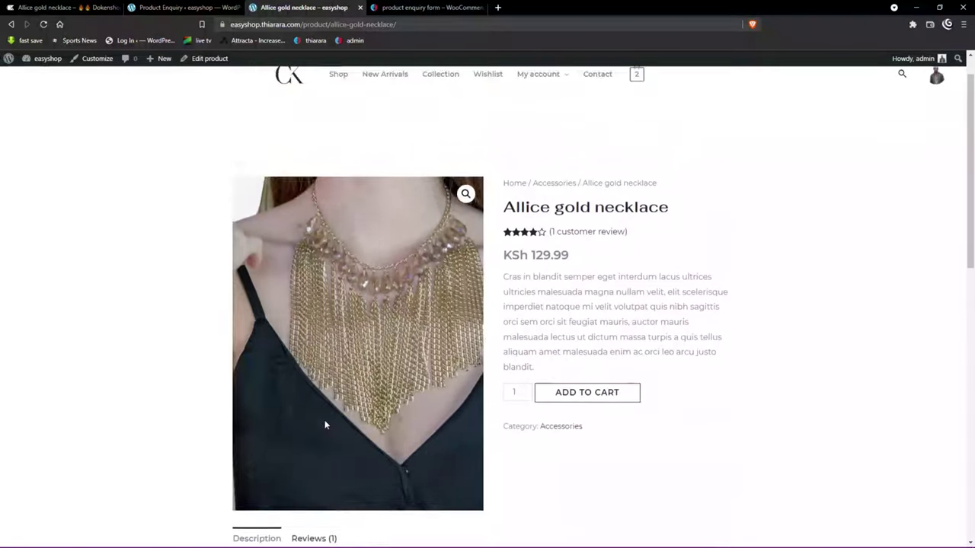
Step: Test the necklace page's enquiry popup, then close it
left_click(186, 7)
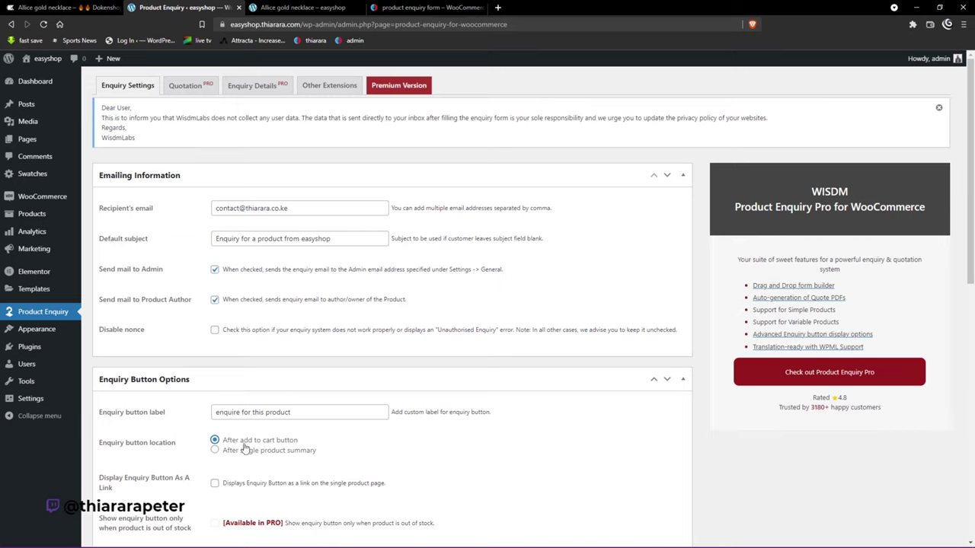
scroll(252, 449, "down", 1)
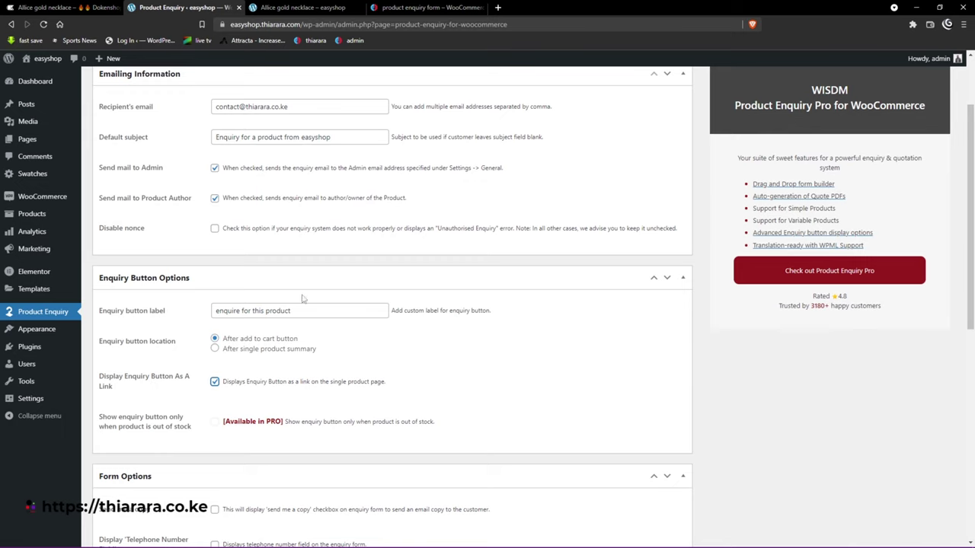
left_click(305, 7)
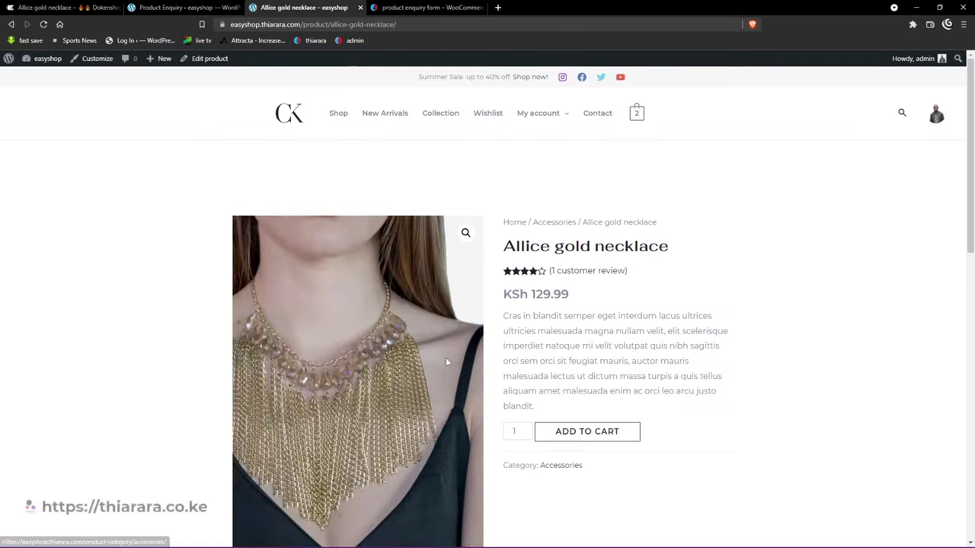
scroll(308, 514, "down", 5)
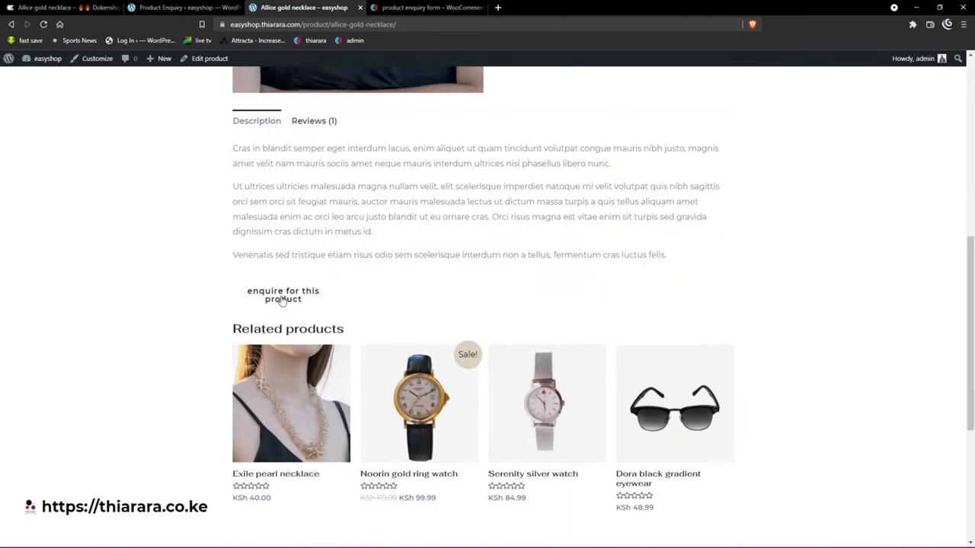
left_click(281, 298)
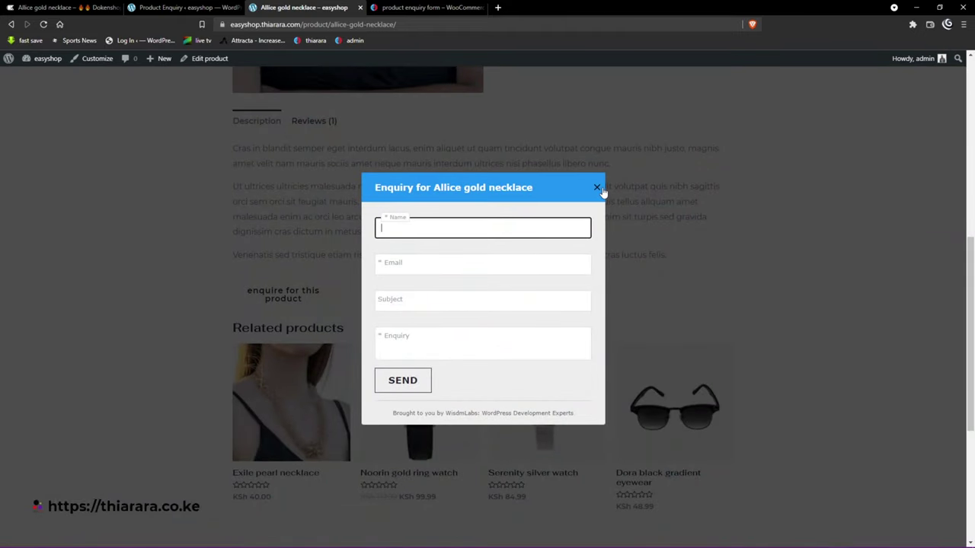
left_click(596, 187)
Step: Turn on 'Display Enquiry Button As A Link' in the Product Enquiry settings
left_click(187, 7)
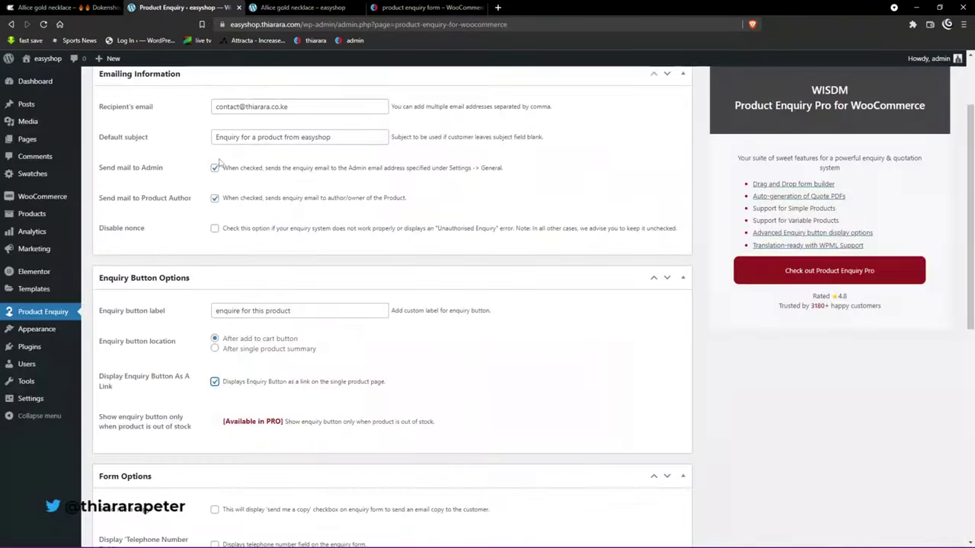
left_click(215, 382)
scroll(205, 429, "down", 2)
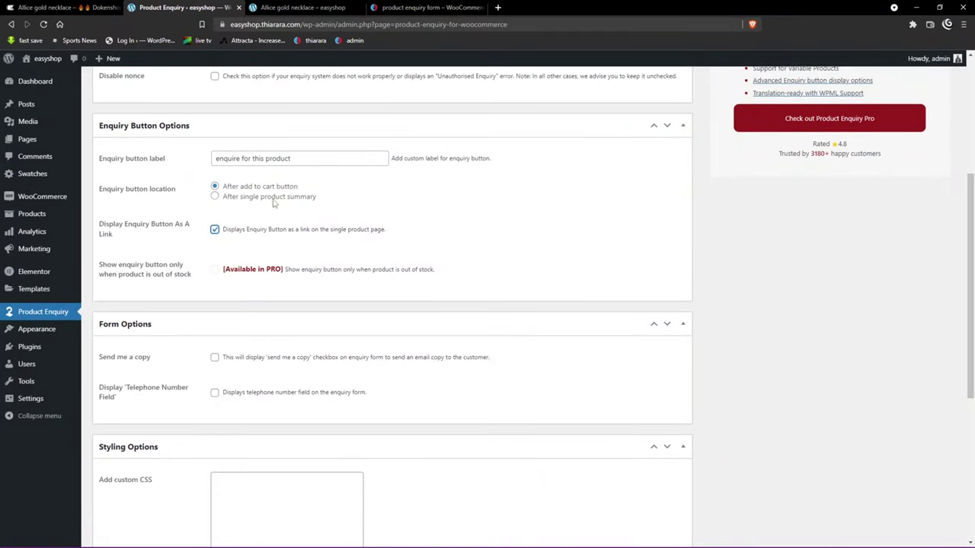
Step: Open the Dokenshop necklace's enquiry popup and scroll through its fields and consent text
left_click(90, 7)
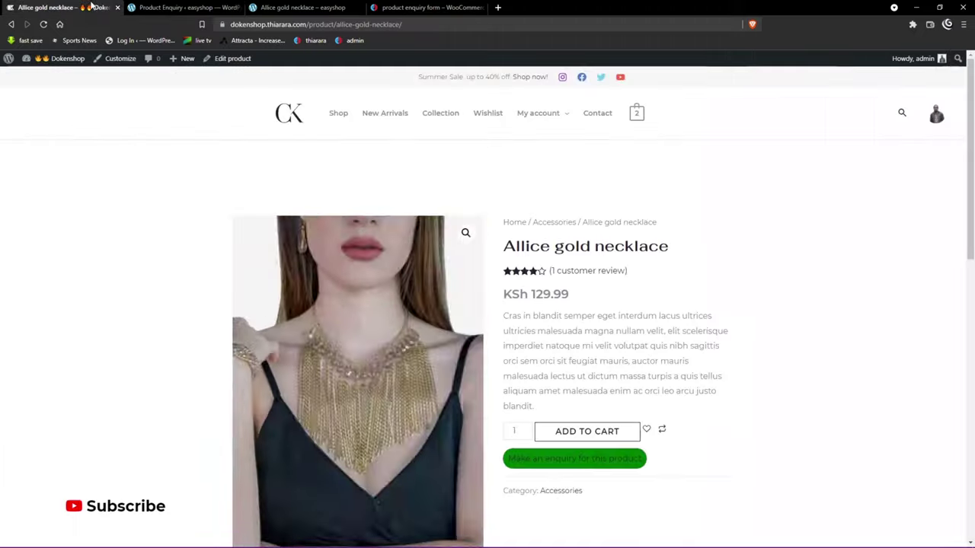
left_click(553, 460)
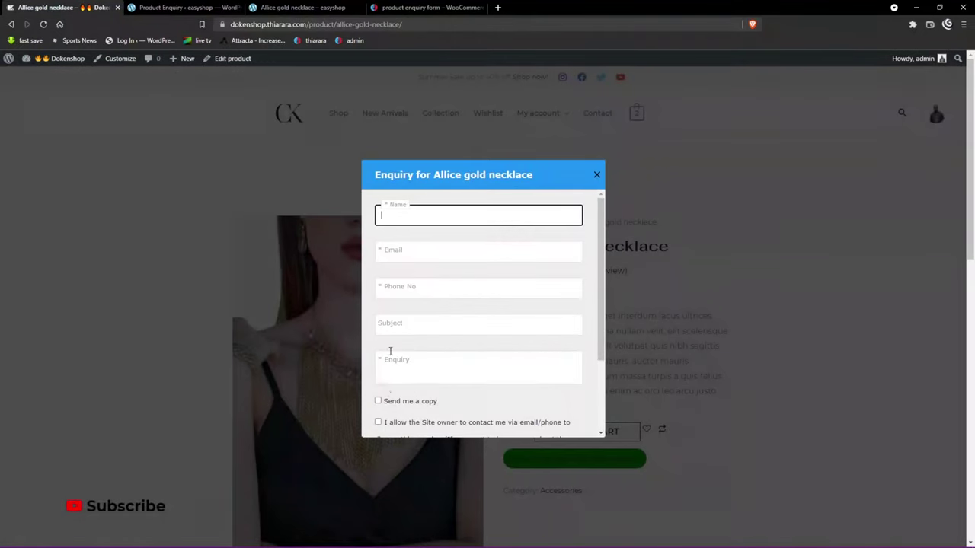
scroll(381, 320, "down", 2)
left_click_drag(431, 305, 478, 354)
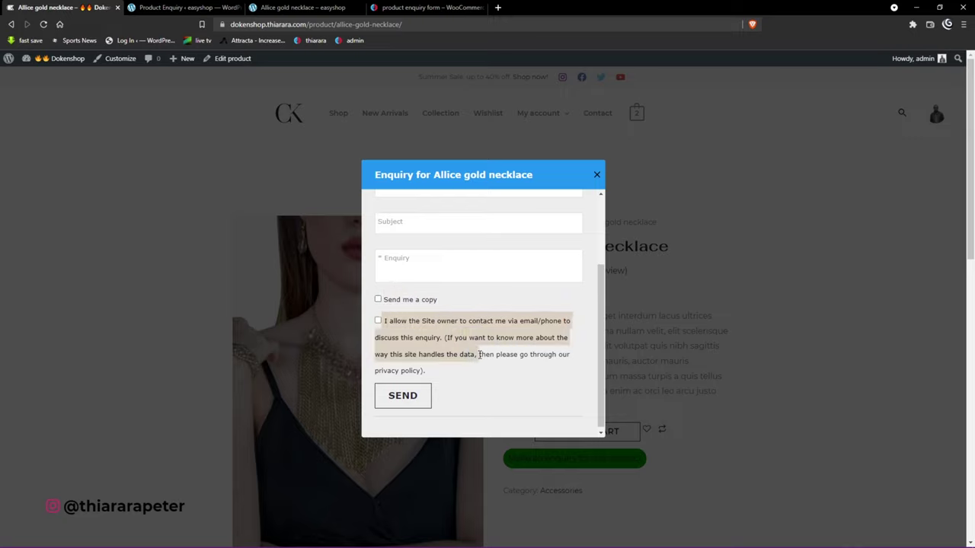
left_click(529, 371)
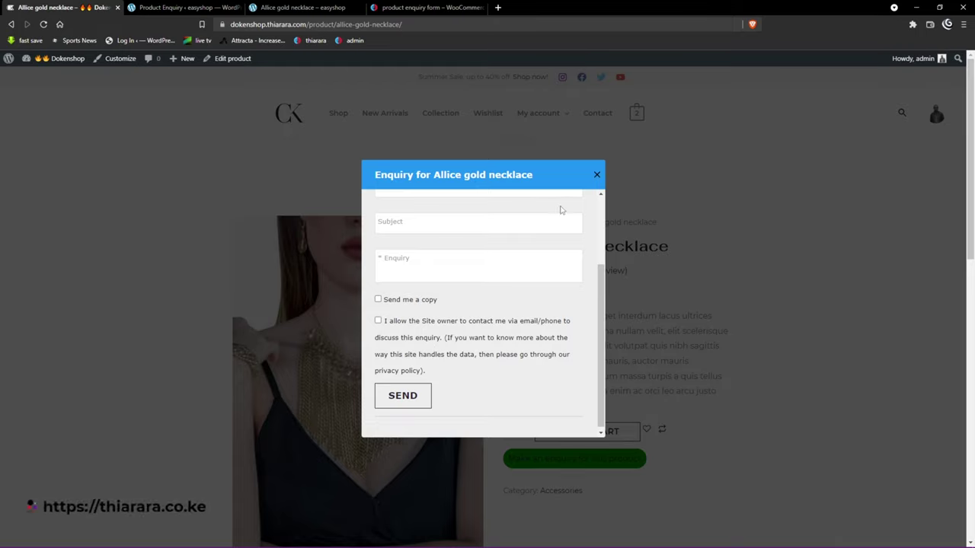
Step: Return to the easyshop Product Enquiry settings tab
left_click(271, 7)
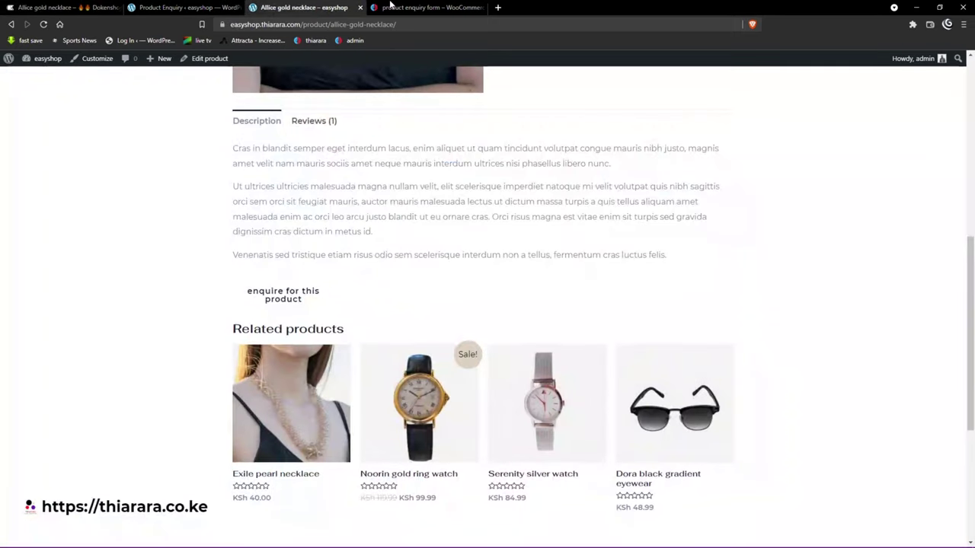
key("ctrl+Tab")
left_click(209, 6)
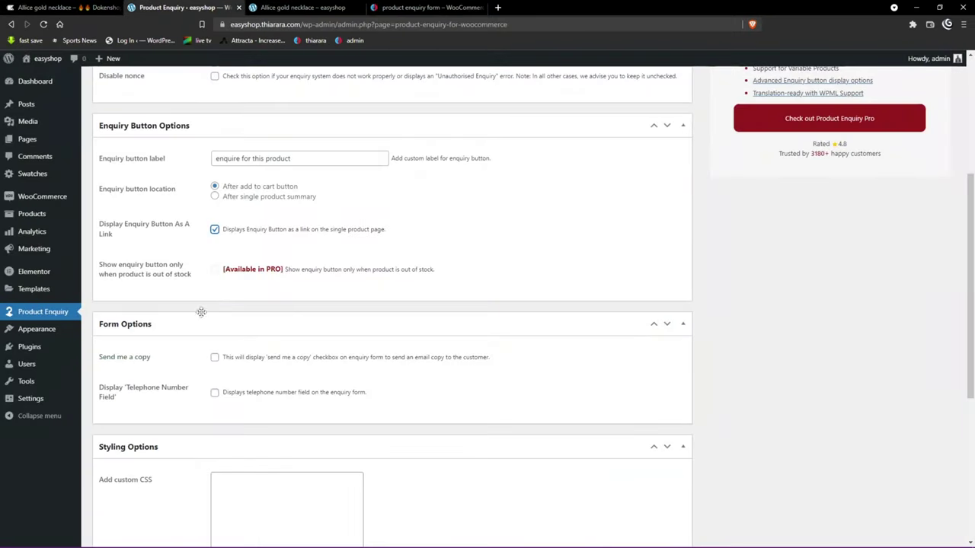
Step: Enable Send me a copy and a mandatory telephone number field on the enquiry form
left_click(215, 360)
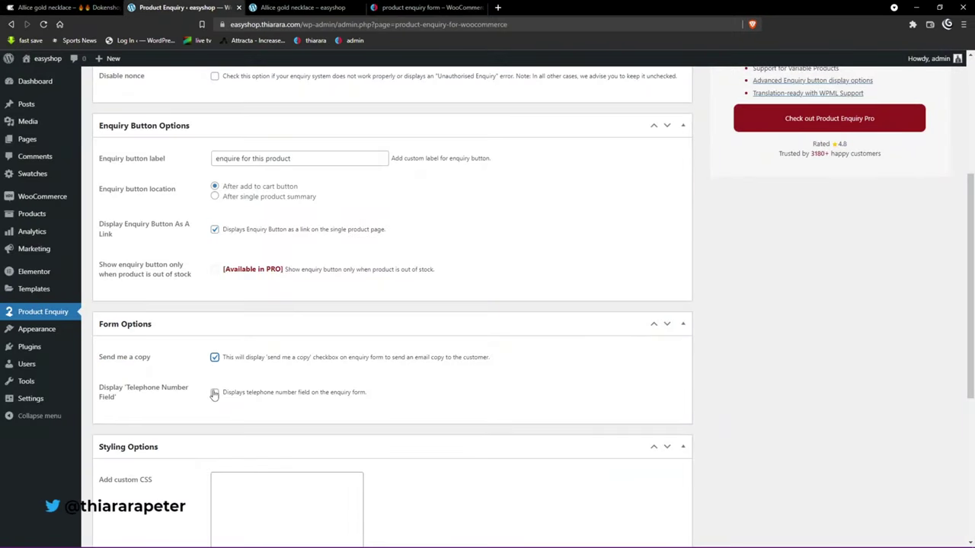
left_click(215, 394)
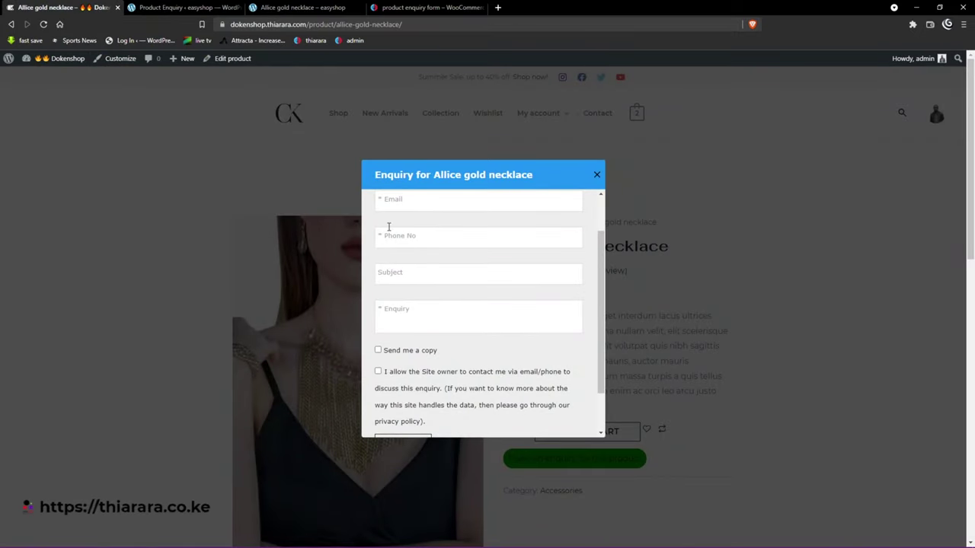
left_click(175, 7)
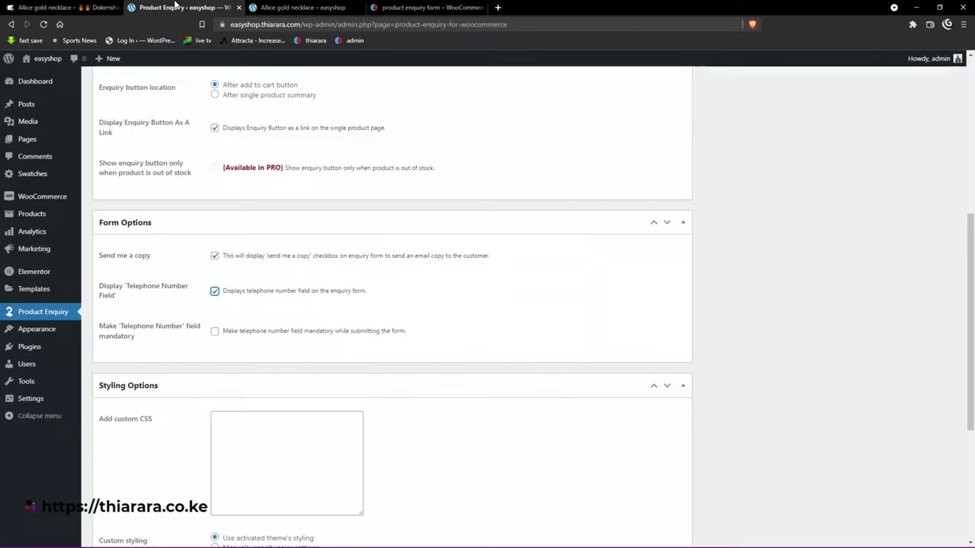
left_click(215, 331)
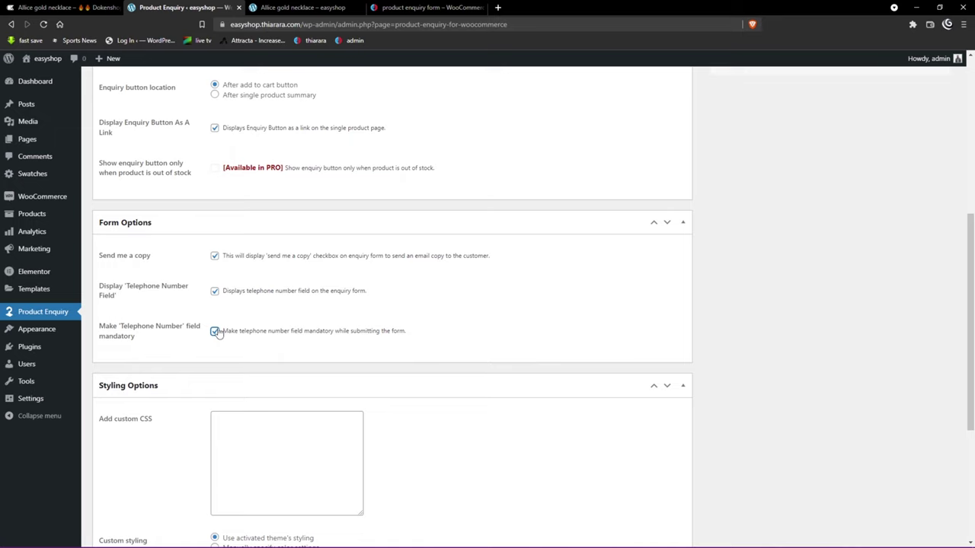
Step: Enable the Terms and Conditions agreement, save the settings, and check the necklace product page
scroll(228, 305, "down", 3)
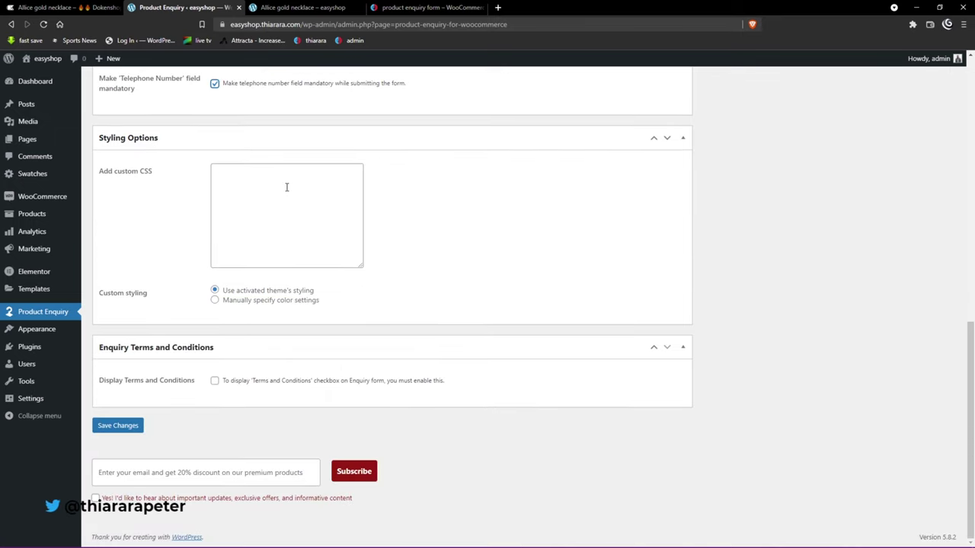
left_click(214, 381)
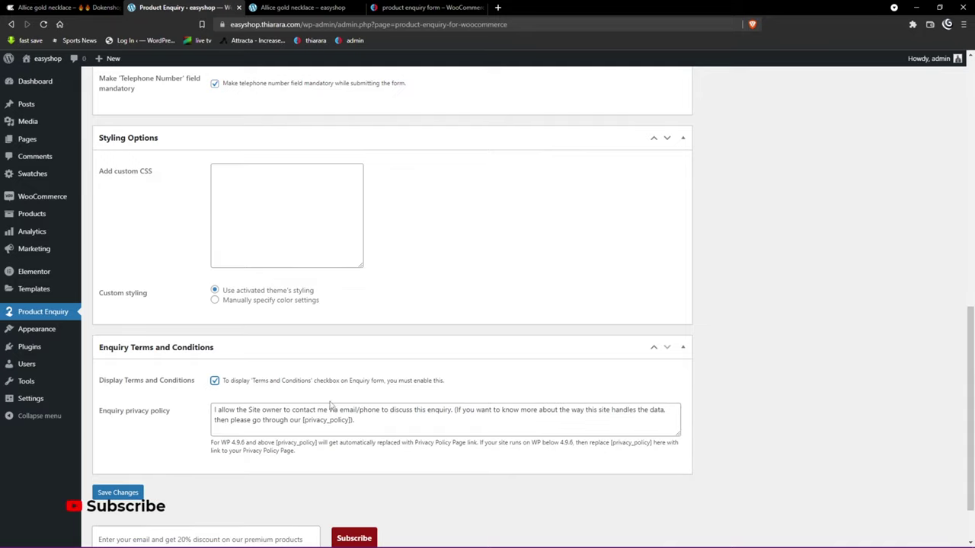
left_click(126, 494)
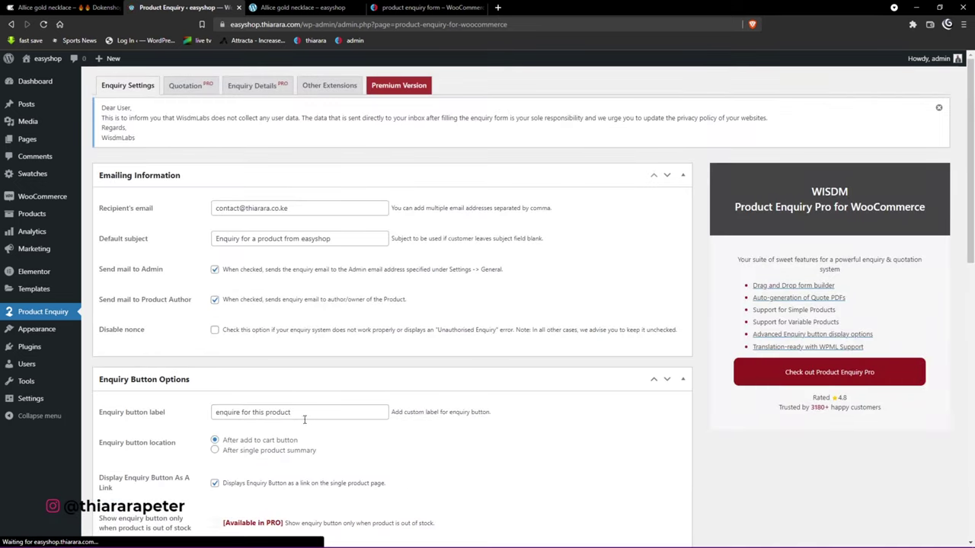
scroll(312, 431, "down", 15)
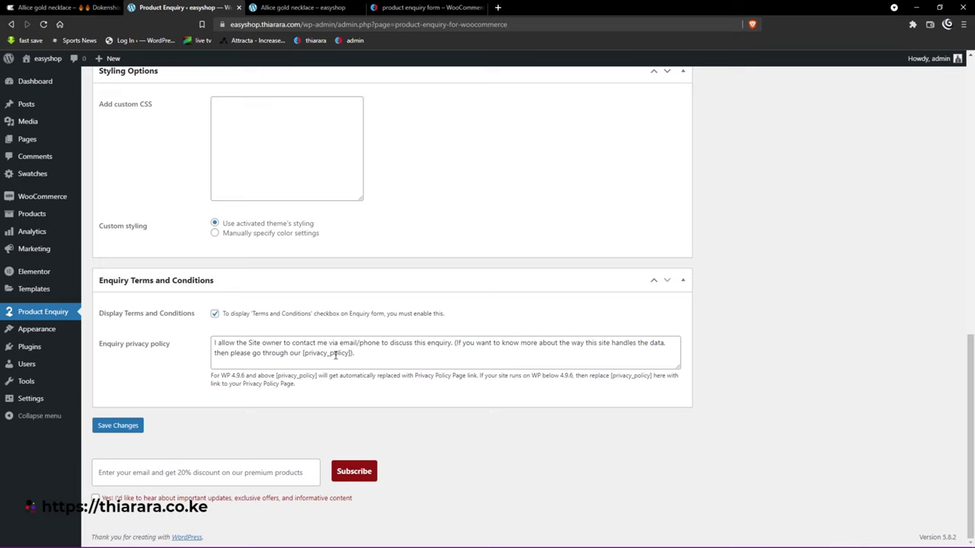
left_click(272, 7)
scroll(325, 291, "up", 1)
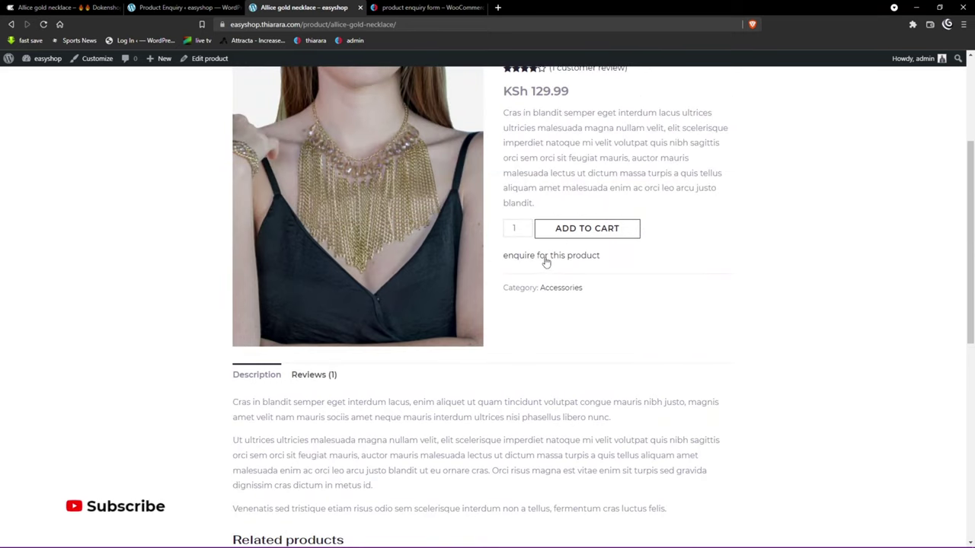
Step: Open the necklace's enquiry popup and step through its Email, Phone No, Subject and Enquiry fields
left_click(567, 258)
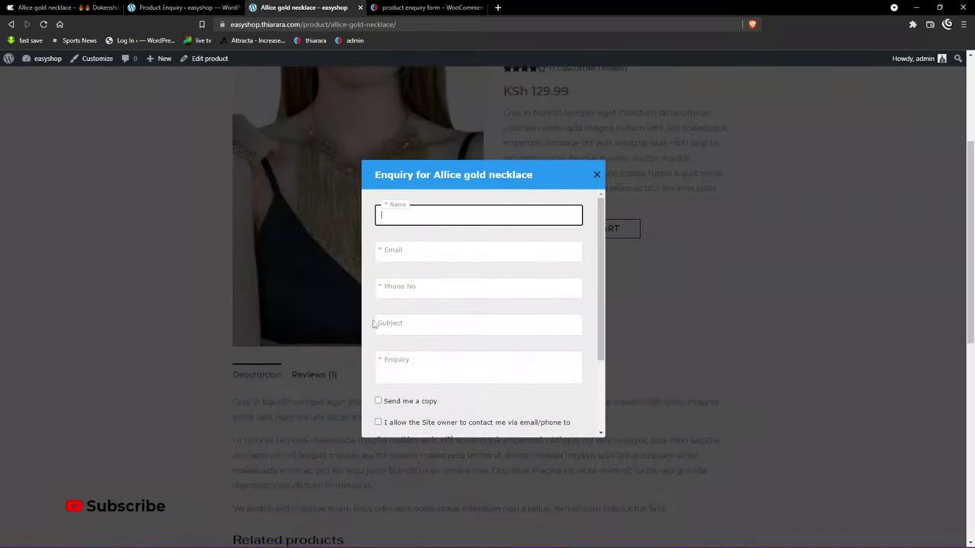
left_click(420, 251)
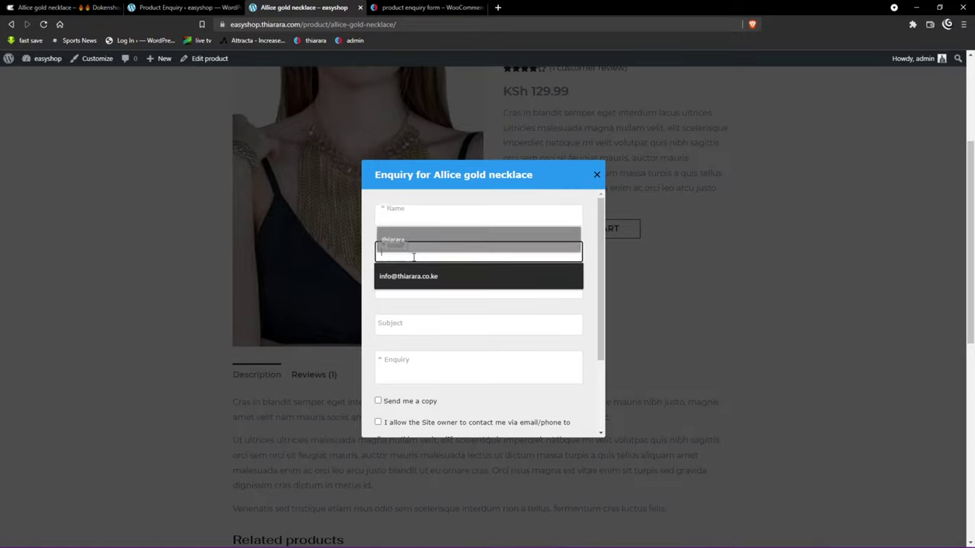
left_click(404, 288)
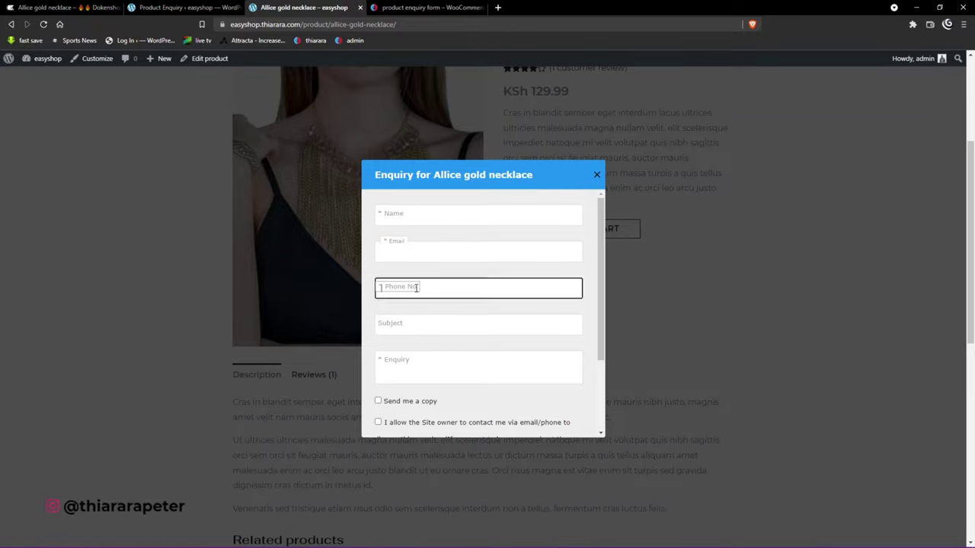
left_click(408, 325)
left_click(405, 358)
scroll(411, 358, "down", 3)
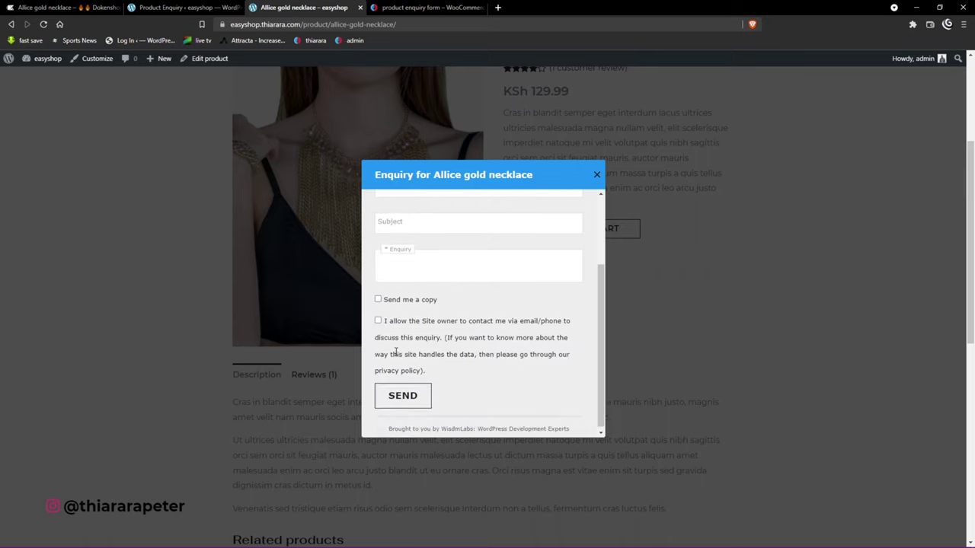
scroll(418, 358, "up", 2)
scroll(453, 314, "up", 3)
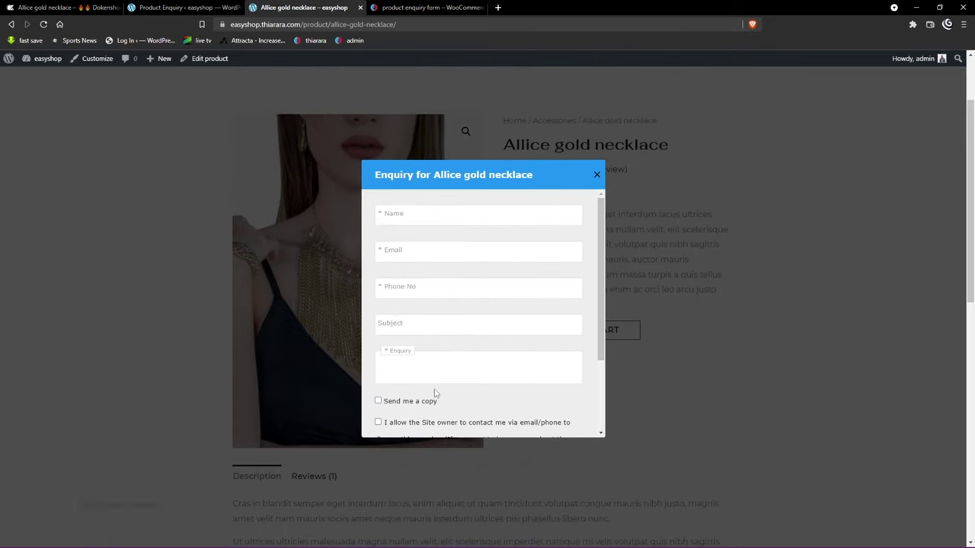
scroll(435, 393, "down", 5)
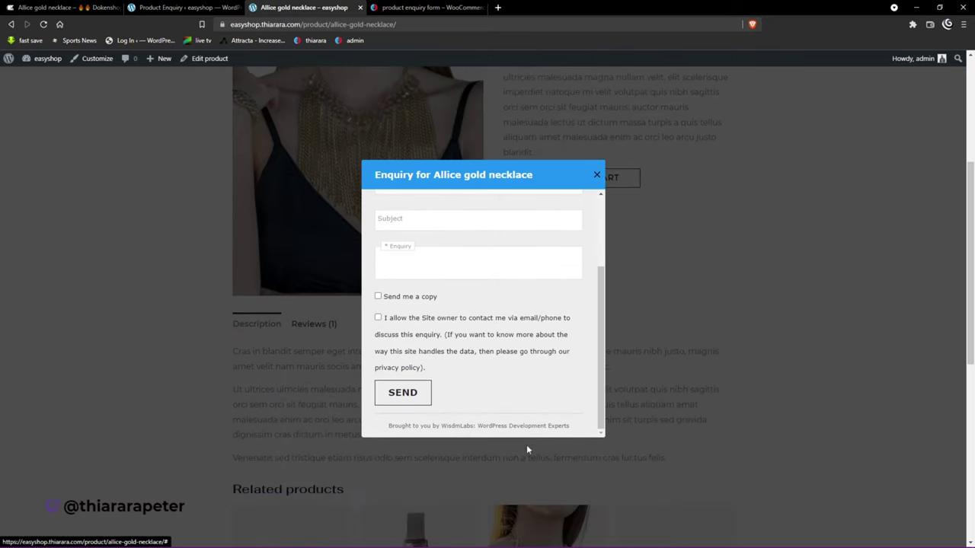
Step: Close the popup and bring up the WooCommerce product enquiry form tutorial page
left_click(597, 175)
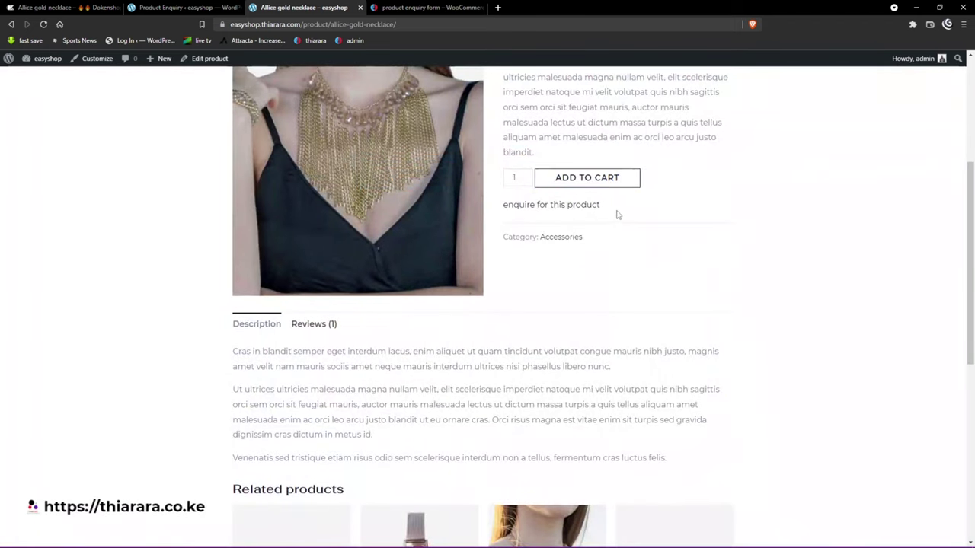
left_click(537, 210)
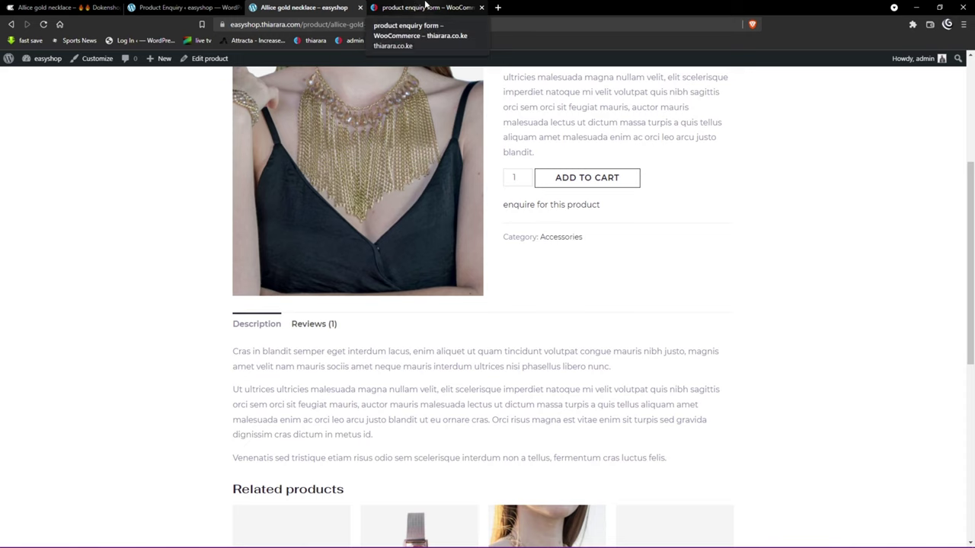
left_click(427, 6)
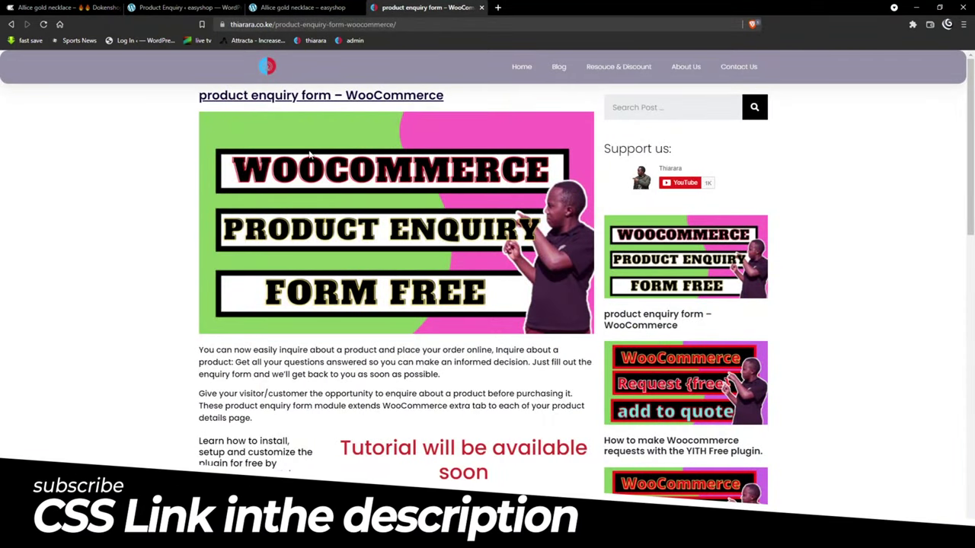
Step: Close the Dokenshop popup to view its green enquiry button, then go to the easyshop Dashboard
scroll(304, 172, "down", 4)
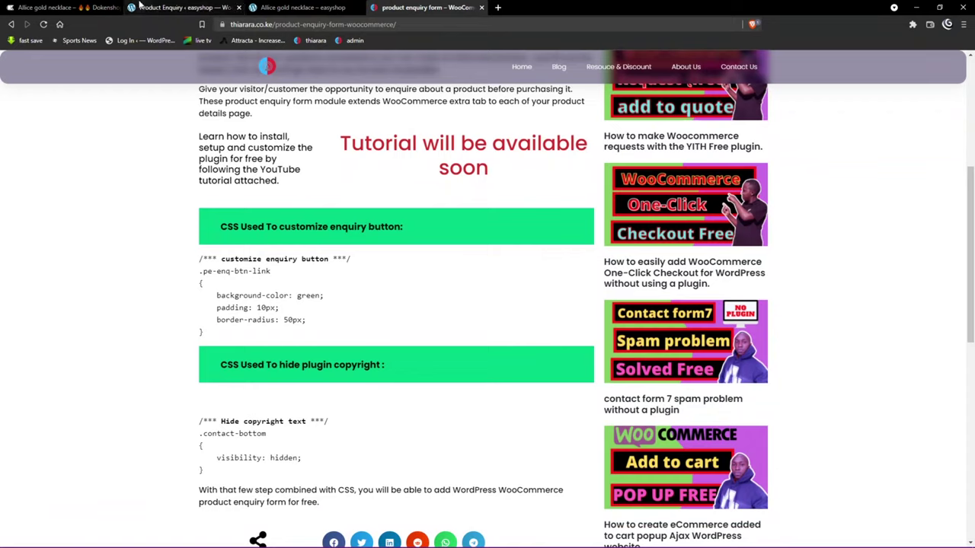
left_click(61, 8)
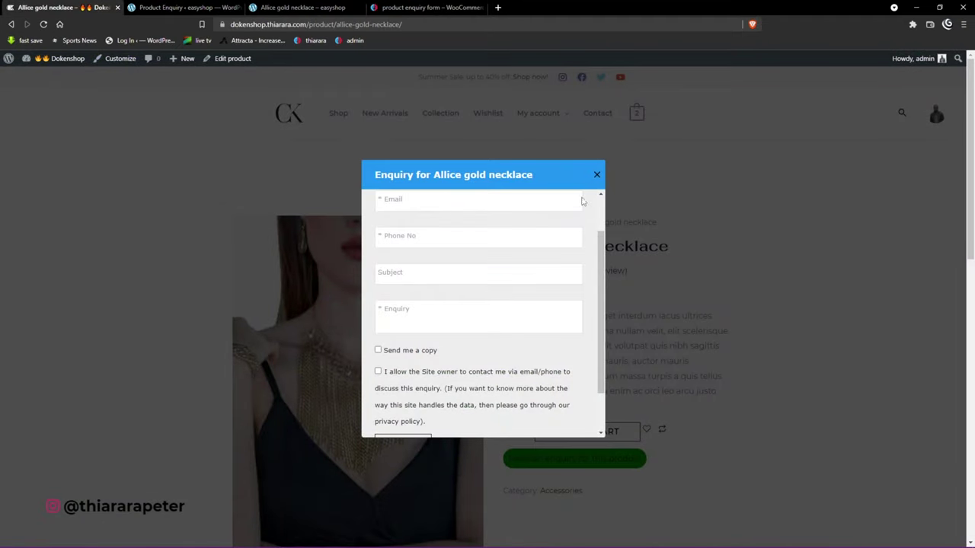
left_click(597, 176)
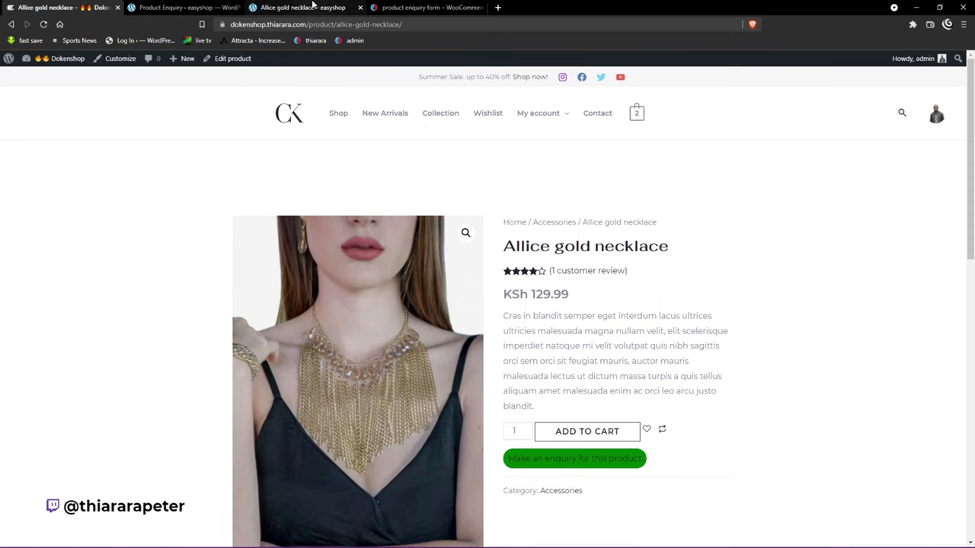
left_click(312, 4)
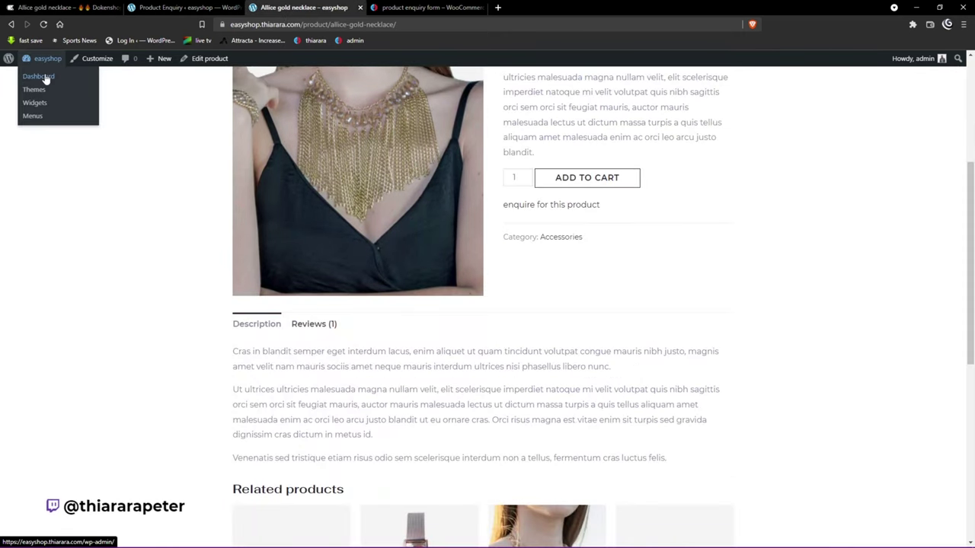
left_click(44, 77)
Step: Open Appearance > Customize and preview the Eterna long dress black product page
mouse_move(38, 368)
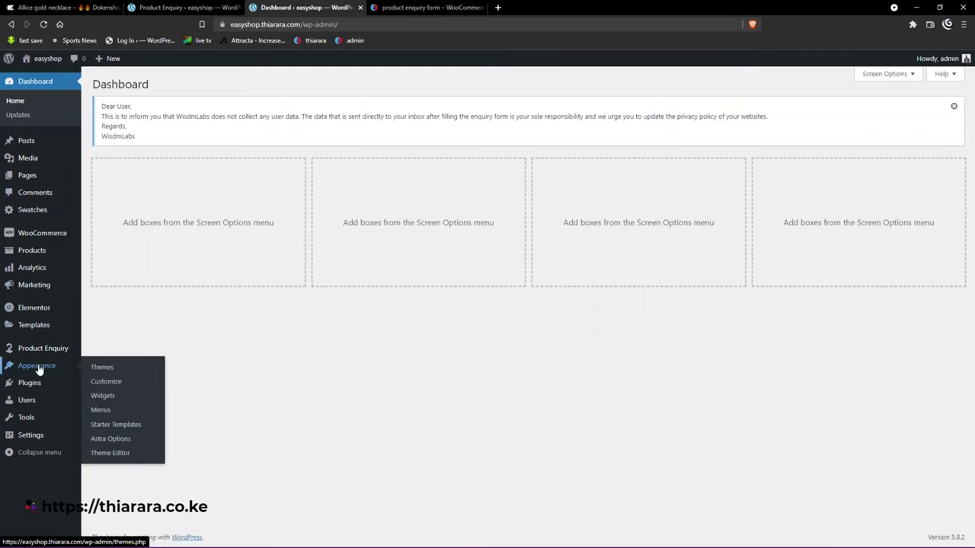
left_click(108, 383)
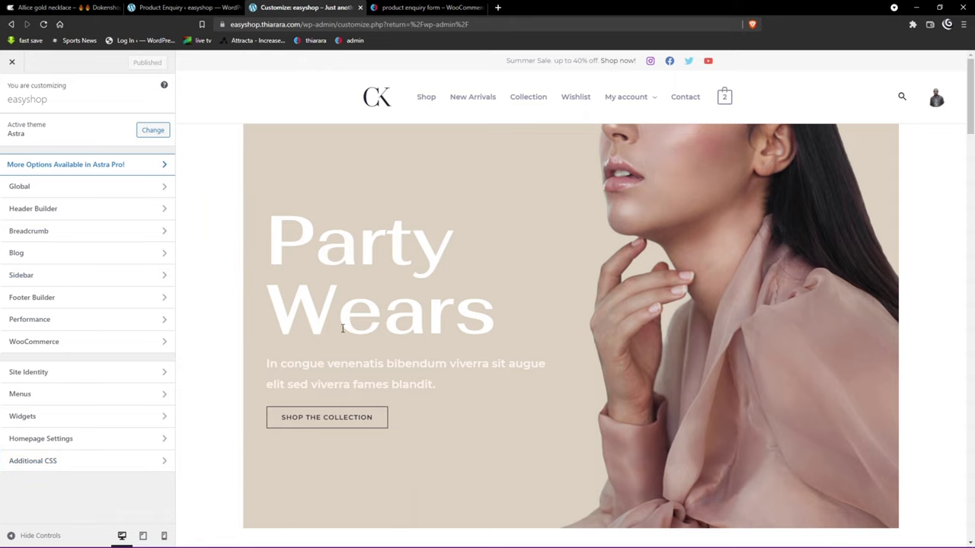
scroll(429, 289, "down", 5)
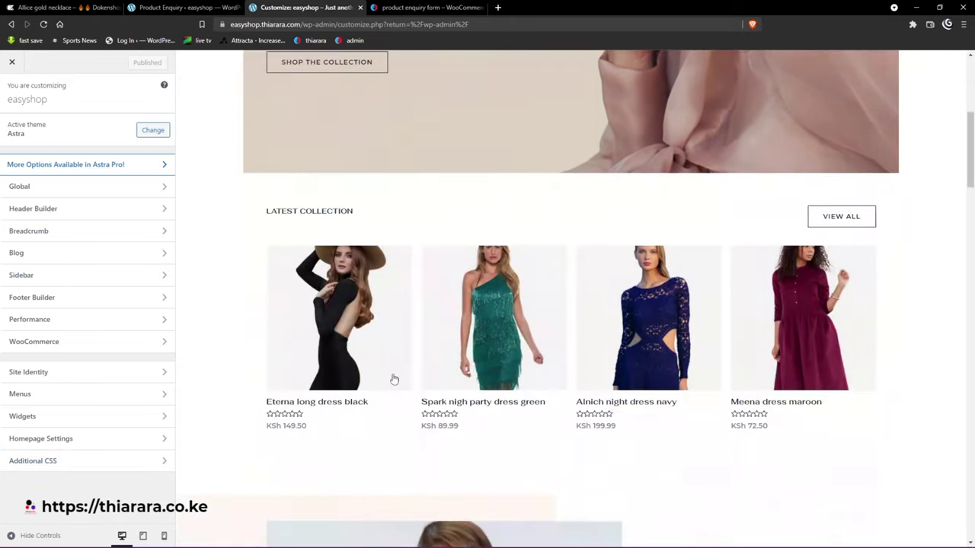
left_click(341, 408)
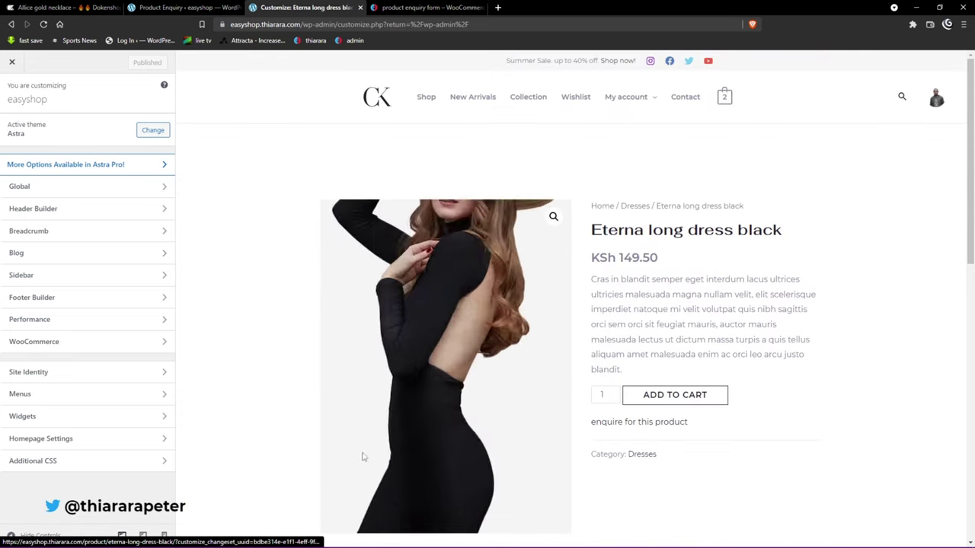
Step: Copy the customize enquiry button CSS block from the tutorial page
left_click(441, 6)
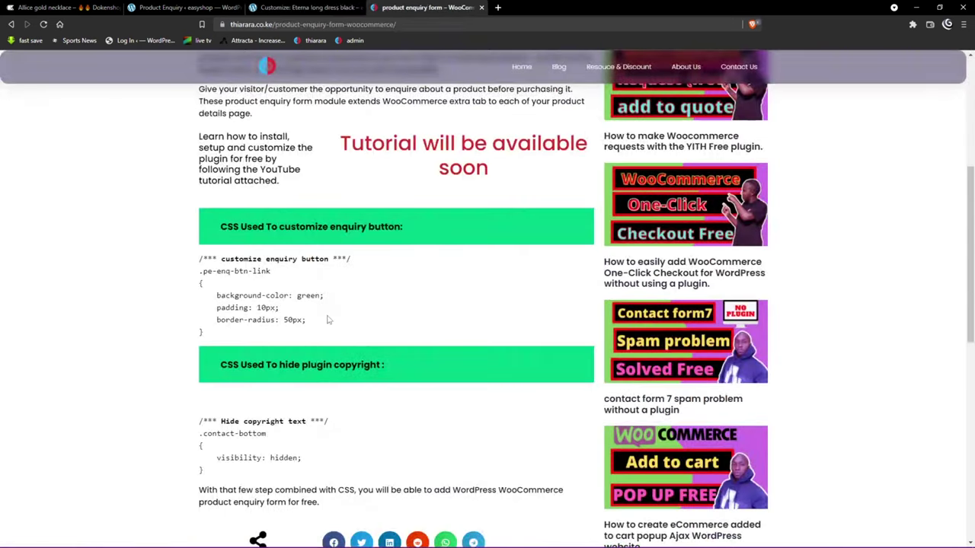
left_click_drag(233, 338, 197, 263)
right_click(234, 270)
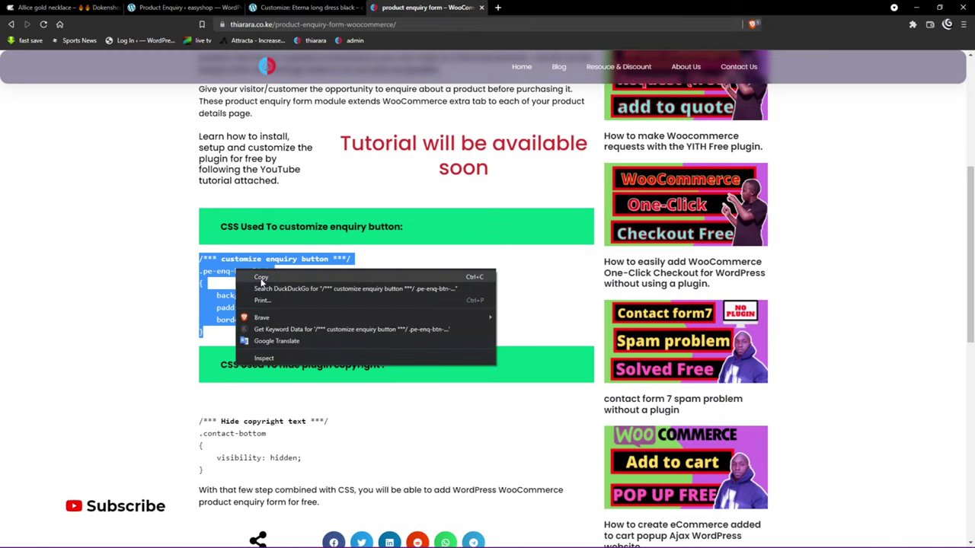
left_click(262, 278)
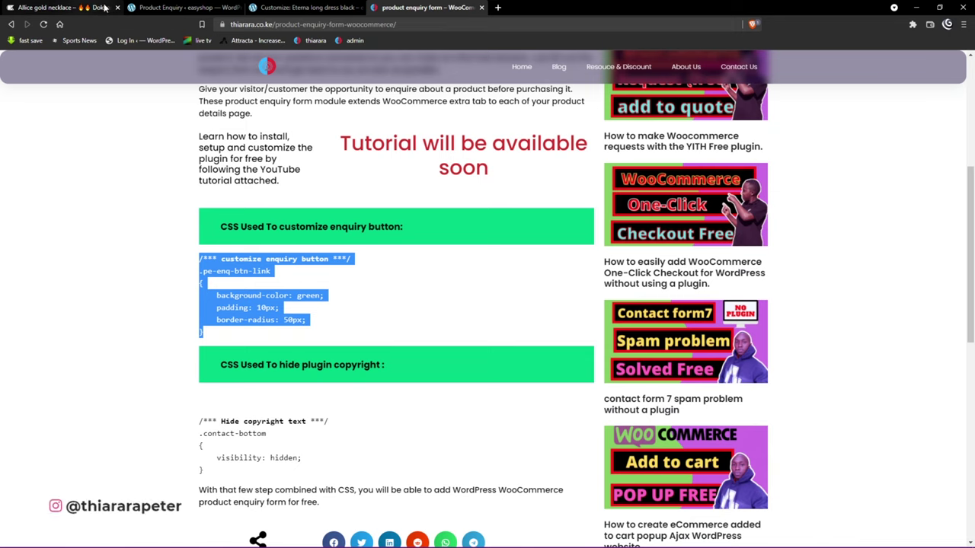
left_click(303, 8)
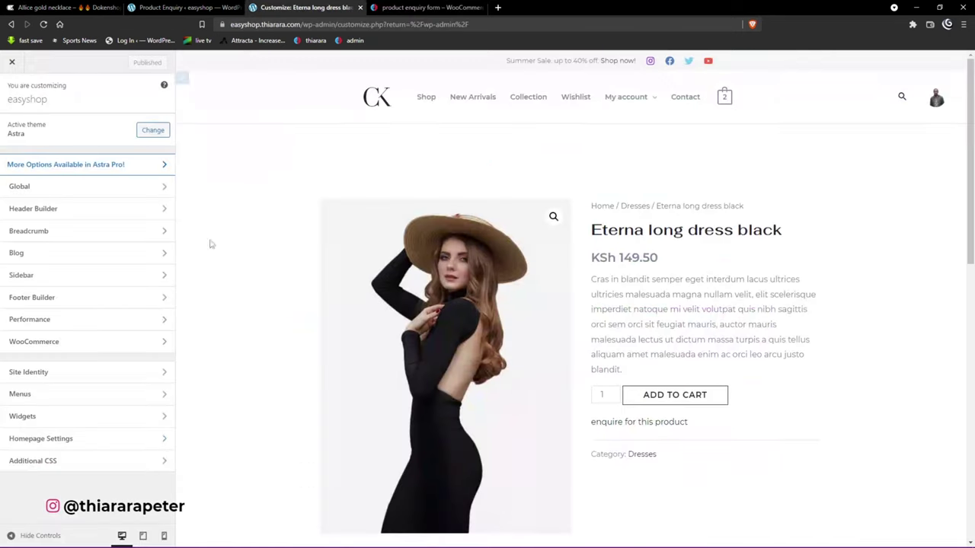
Step: Paste the button CSS into Additional CSS, set background-color to greenyellow, and preview the popup
left_click(98, 462)
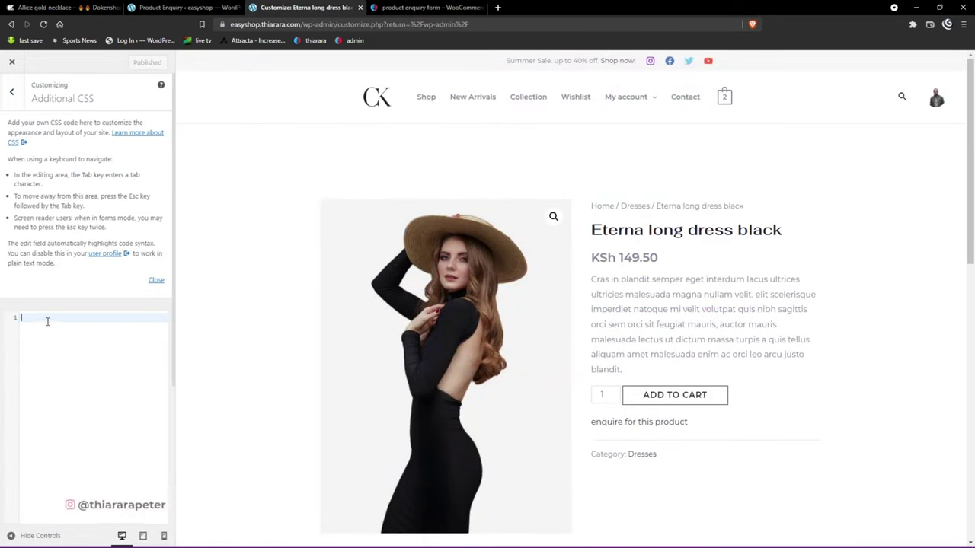
key("ctrl+v")
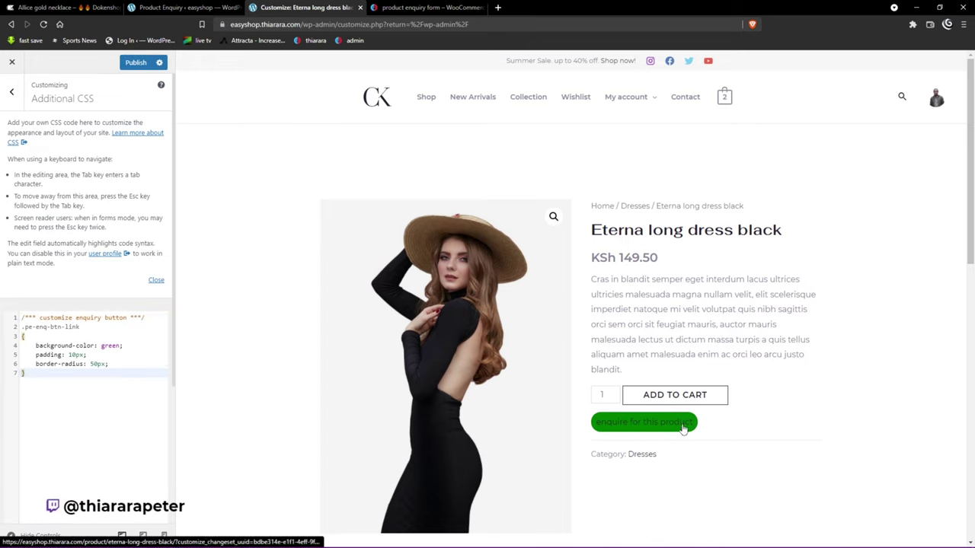
left_click(124, 346)
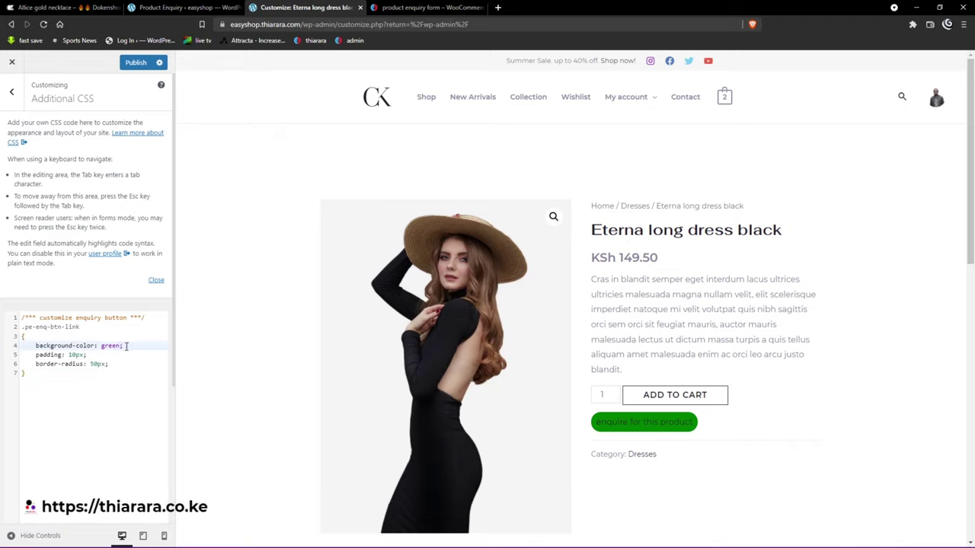
key("BackSpace")
key("BackSpace")
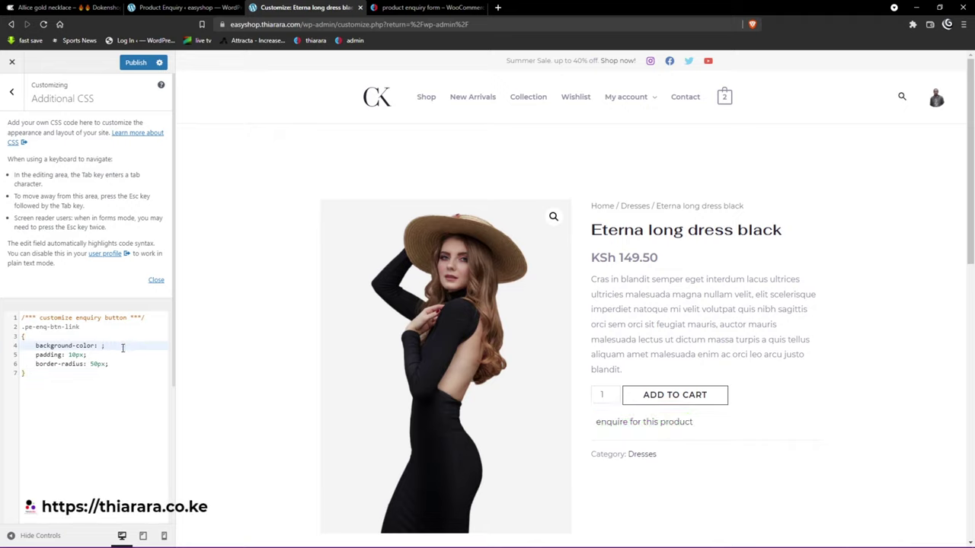
type("red")
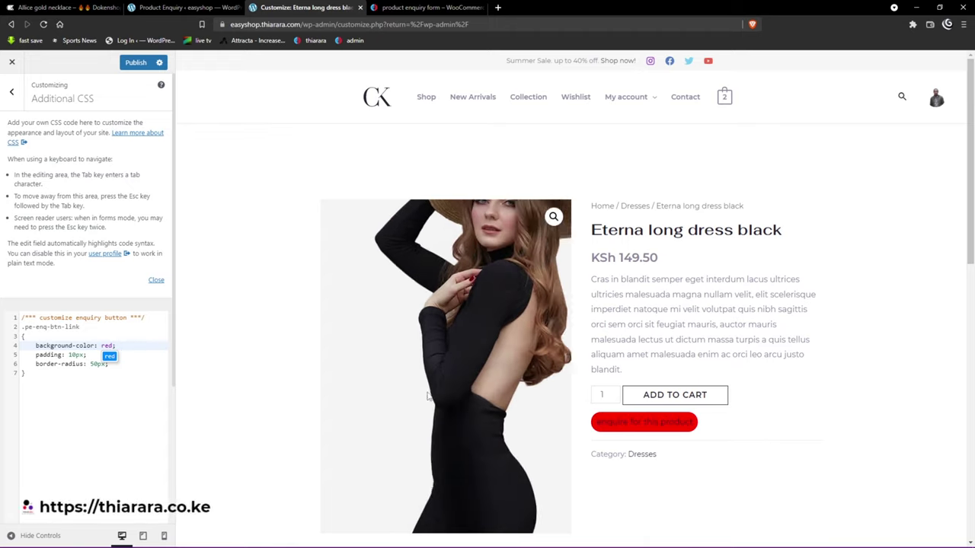
key("BackSpace")
key("BackSpace")
key("BackSpace")
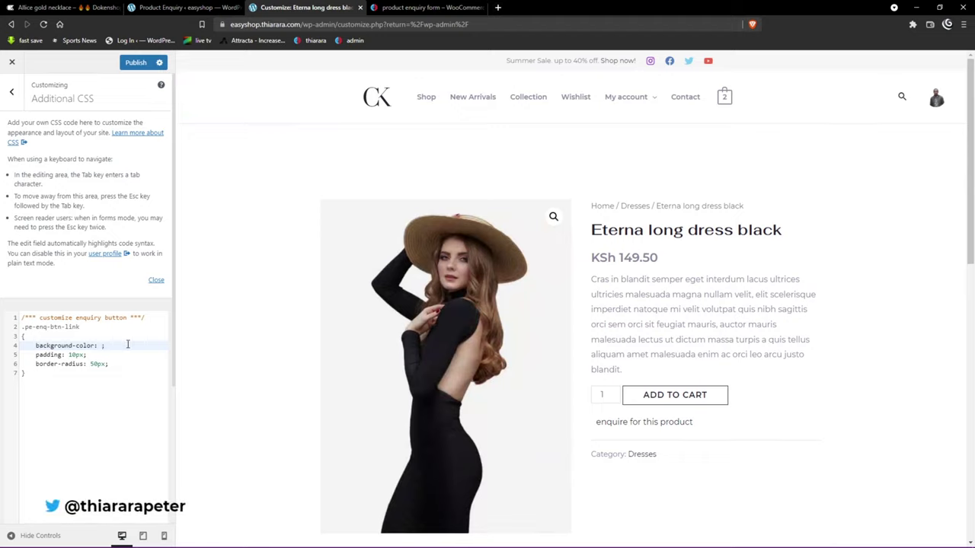
type("gree")
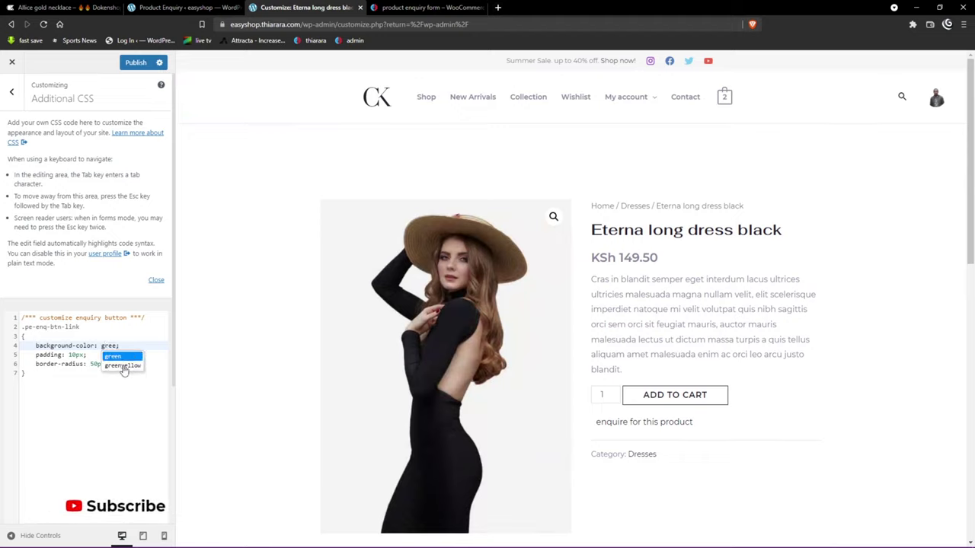
left_click(122, 366)
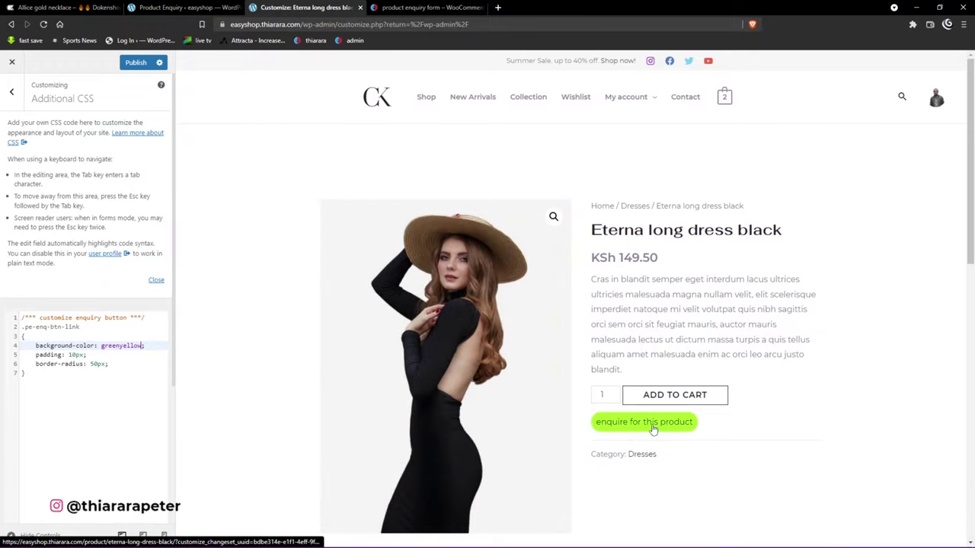
left_click(653, 428)
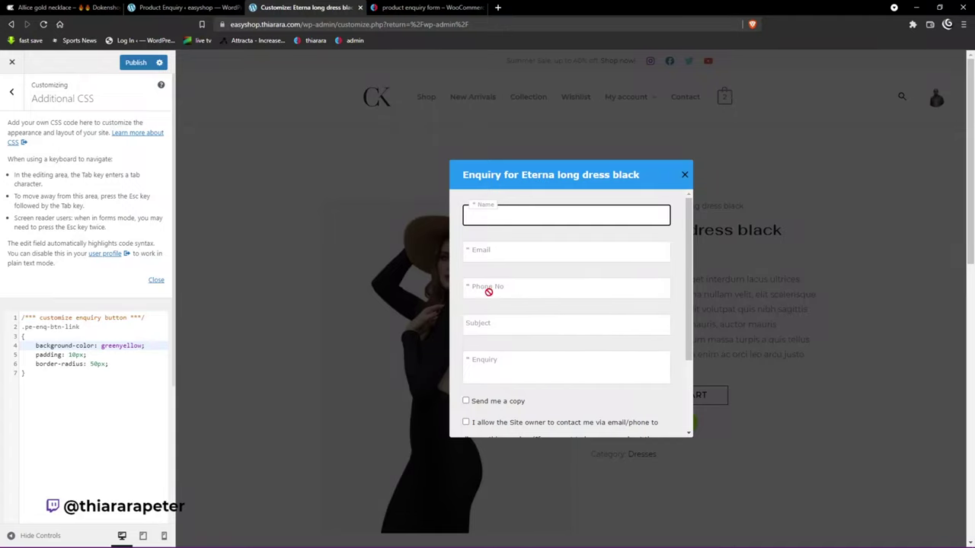
Step: Select the 'Hide copyright text' CSS block in the tutorial article
scroll(488, 292, "down", 3)
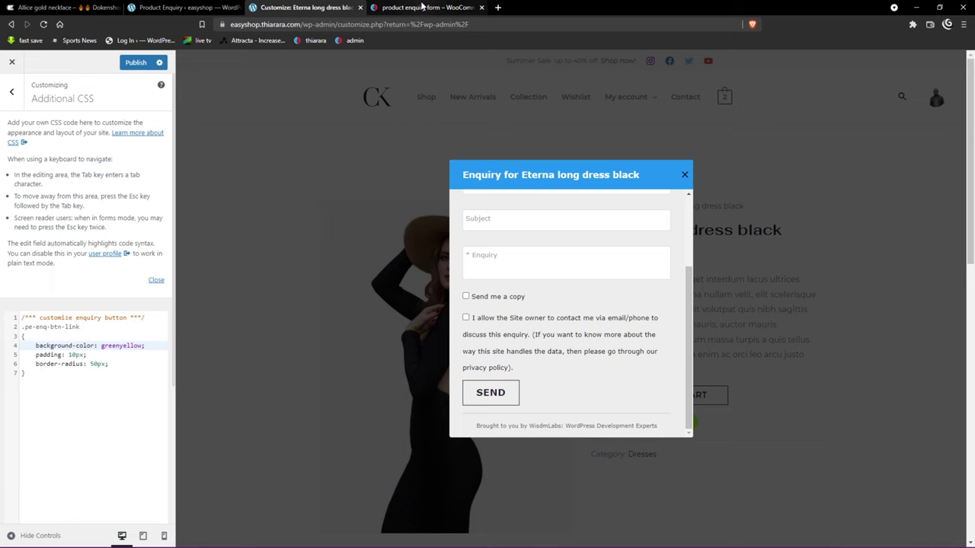
key("ctrl+Tab")
scroll(232, 287, "down", 3)
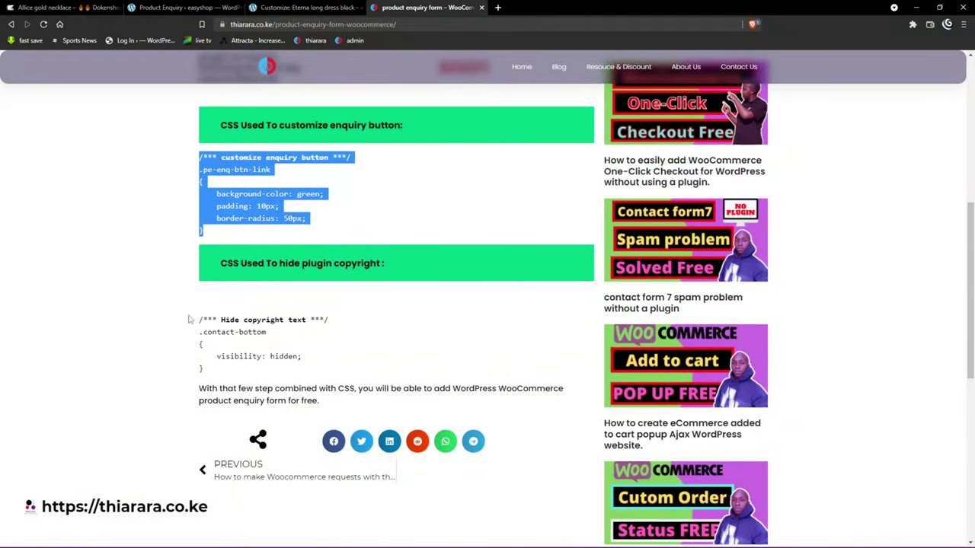
left_click_drag(194, 320, 232, 371)
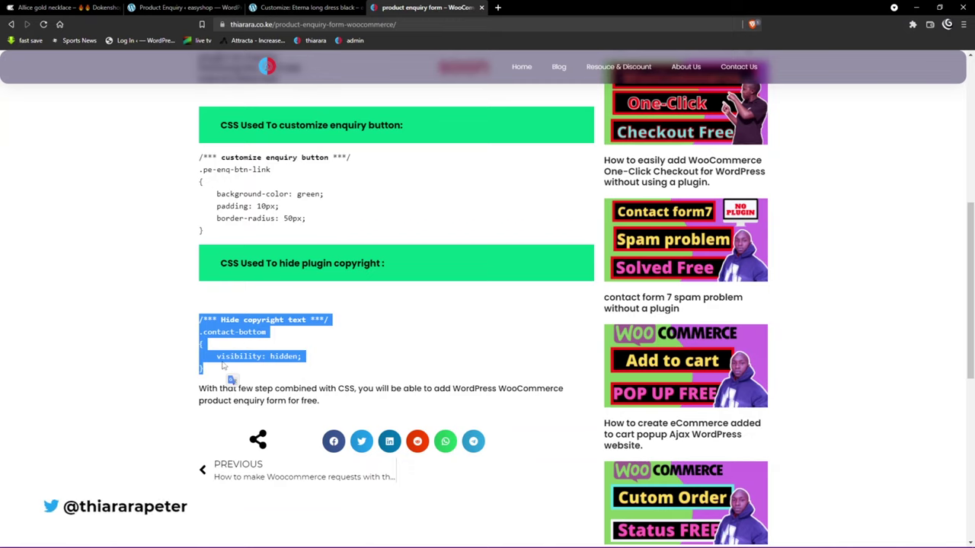
Step: Paste the copyright-hiding CSS below the button rule in Additional CSS and publish
key("ctrl+shift+Tab")
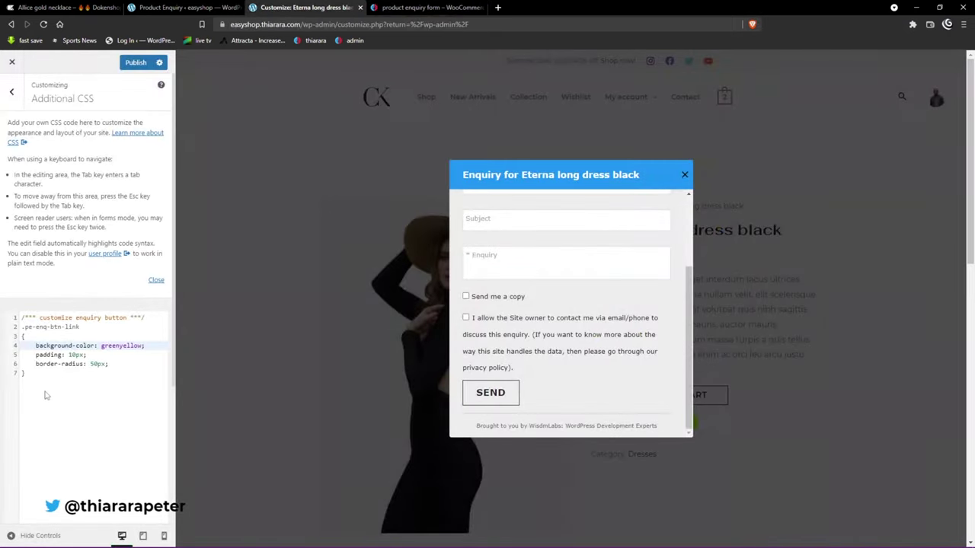
left_click(48, 379)
key("Return")
key("Return")
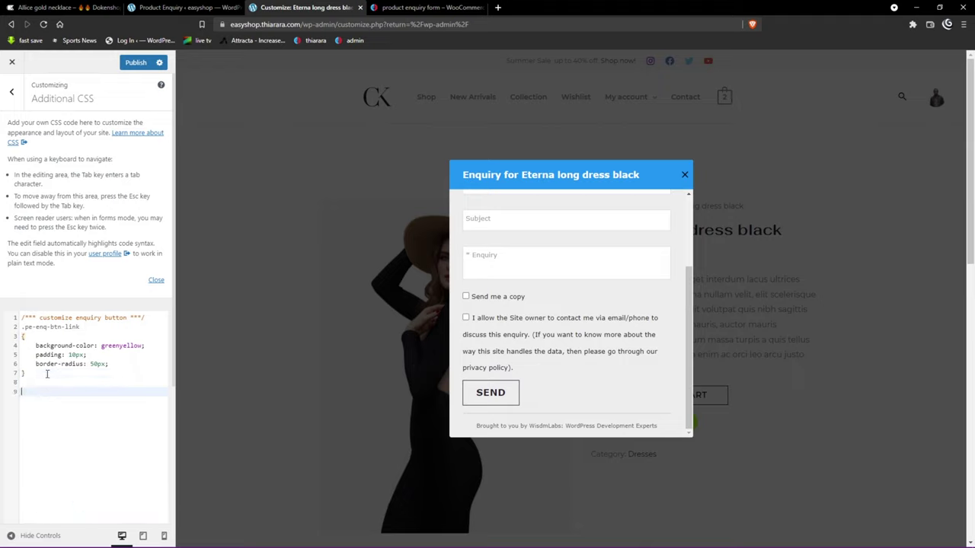
key("ctrl+v")
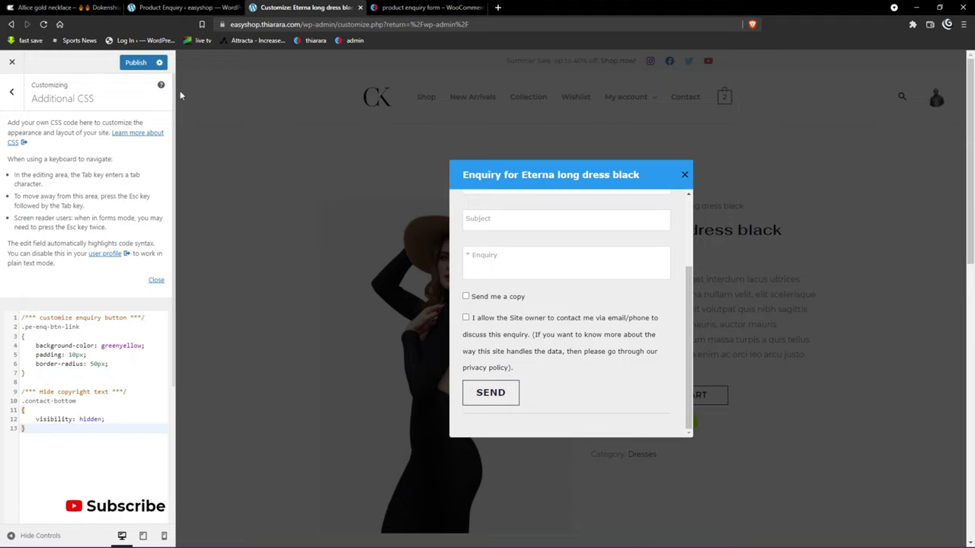
left_click(136, 64)
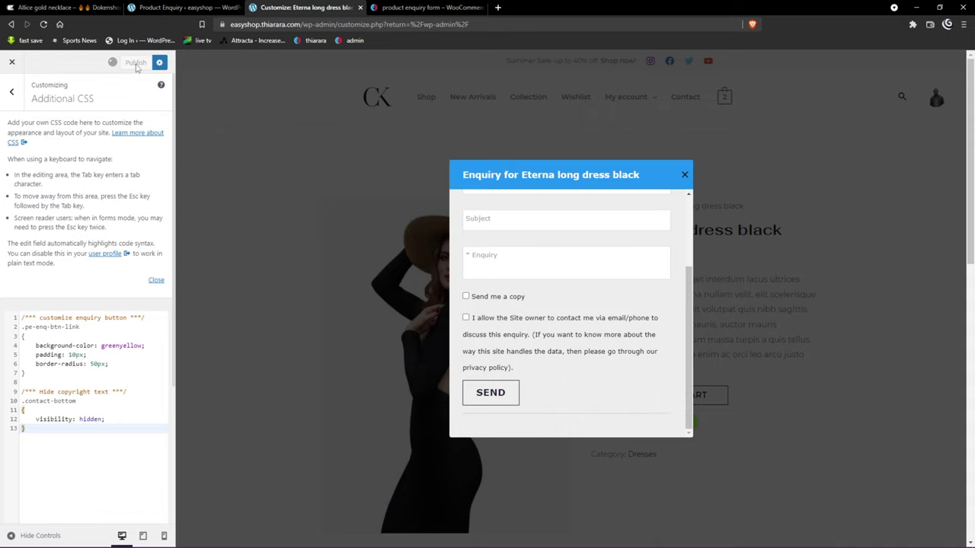
Step: Leave the Customizer, visit the store, and open the Allice gold necklace's enquiry popup
left_click(12, 62)
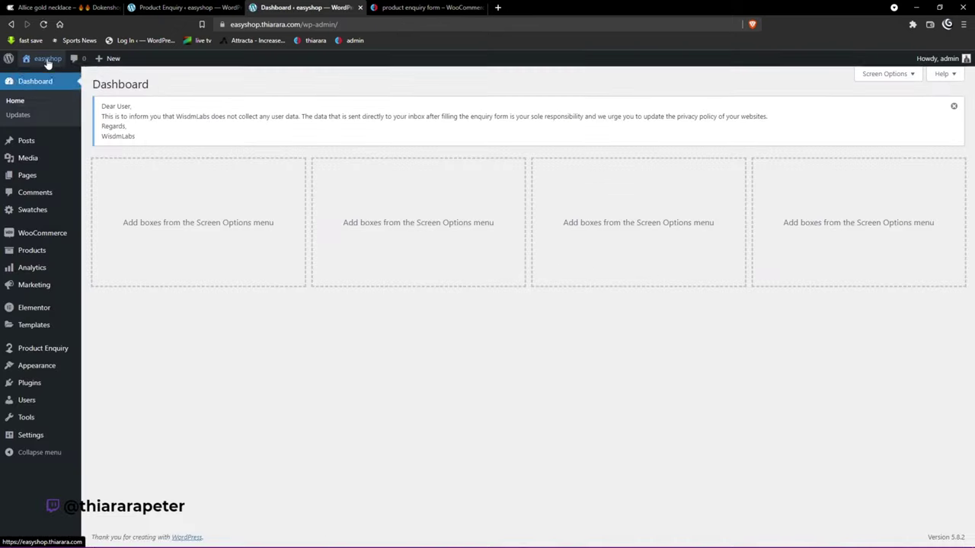
mouse_move(47, 62)
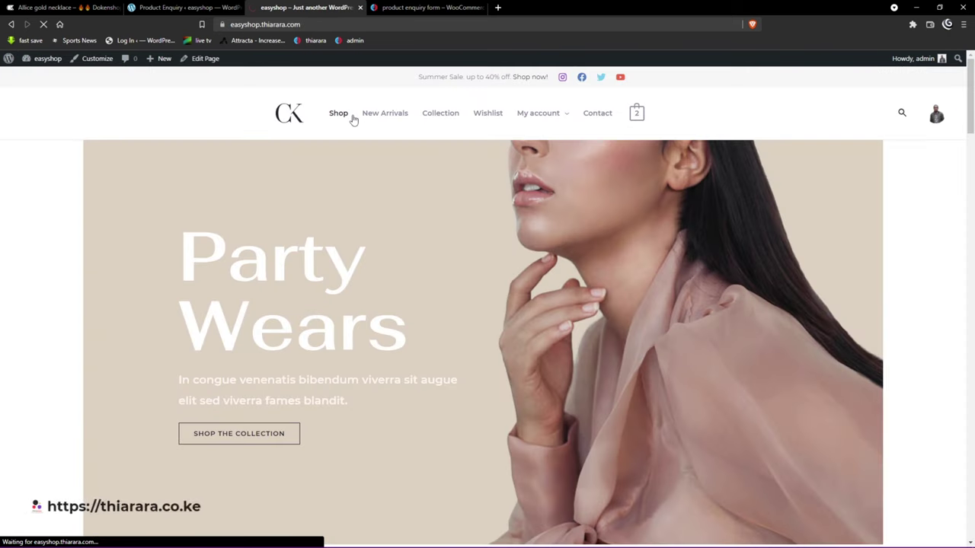
left_click(354, 117)
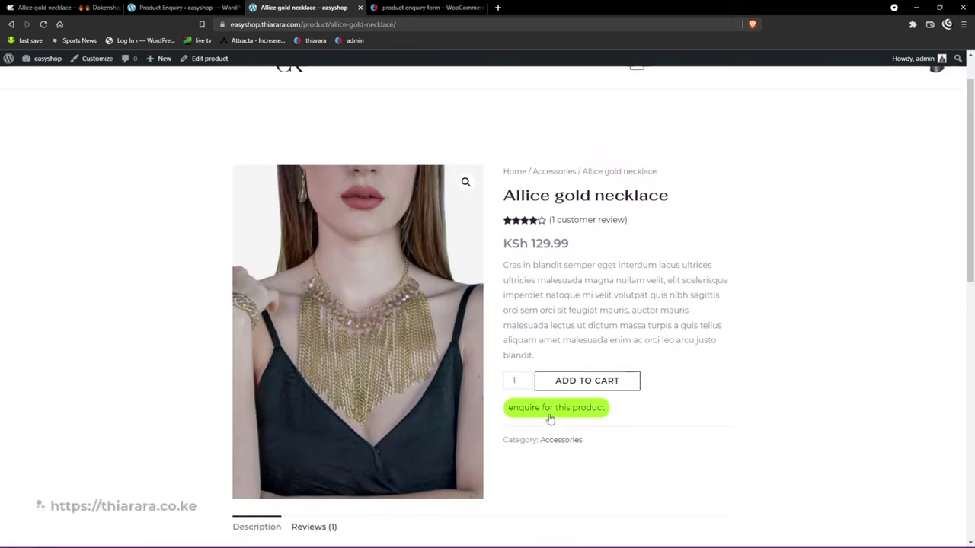
scroll(556, 404, "down", 2)
left_click(554, 305)
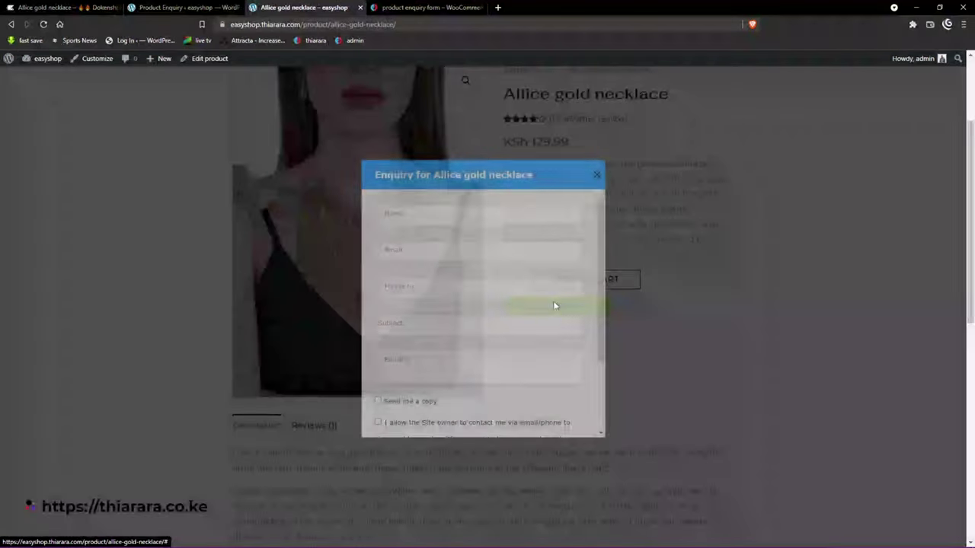
scroll(441, 350, "down", 5)
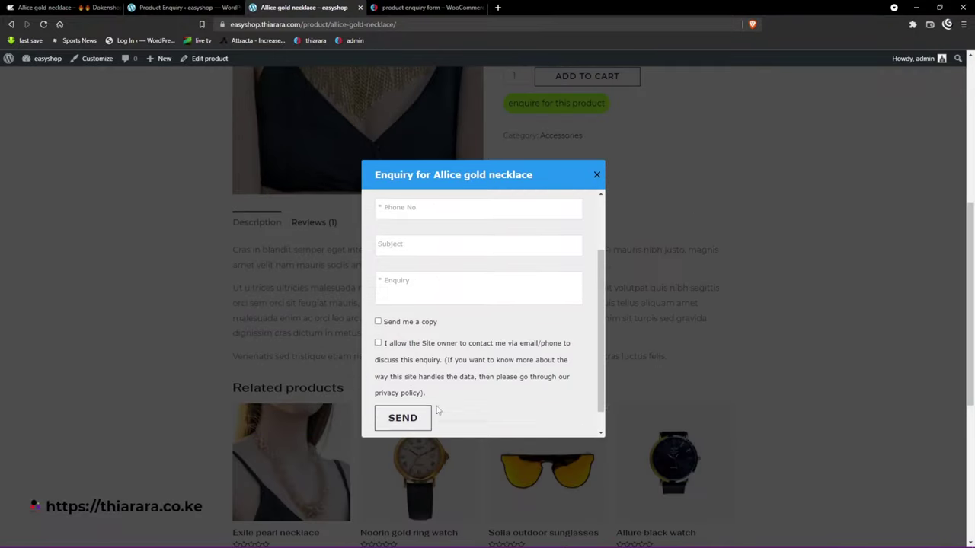
scroll(437, 397, "up", 5)
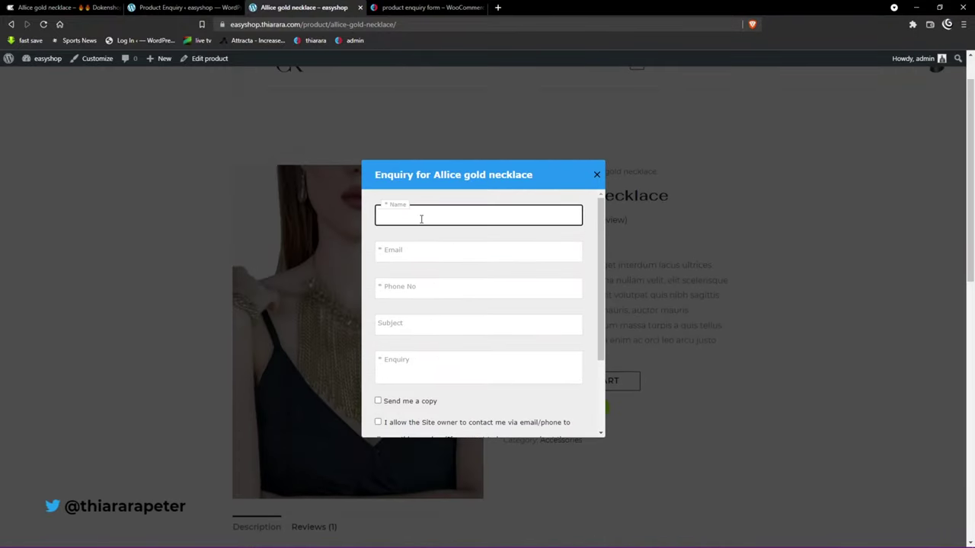
Step: Fill in the customer's name and email, add 'fdg' to the enquiry, and send it
left_click(420, 218)
left_click(405, 242)
left_click(399, 253)
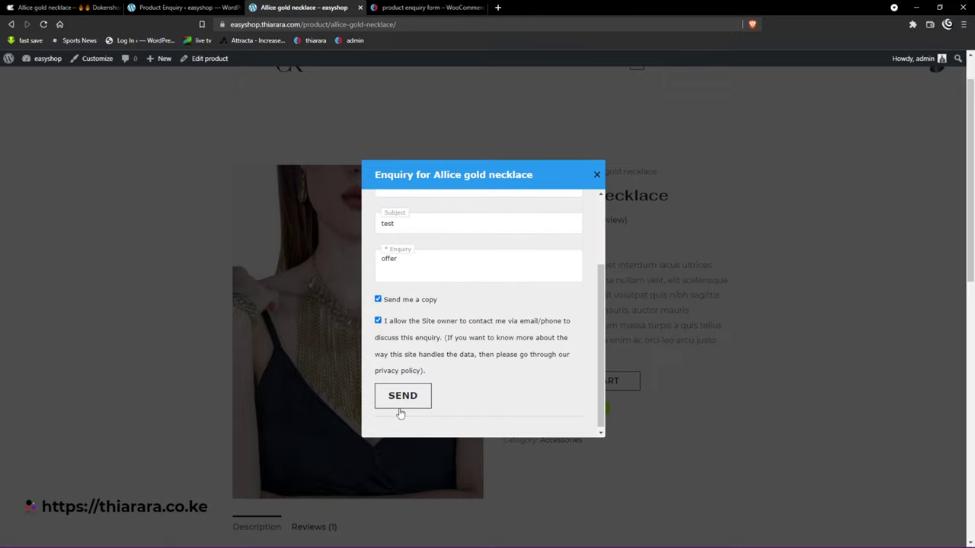
left_click(397, 406)
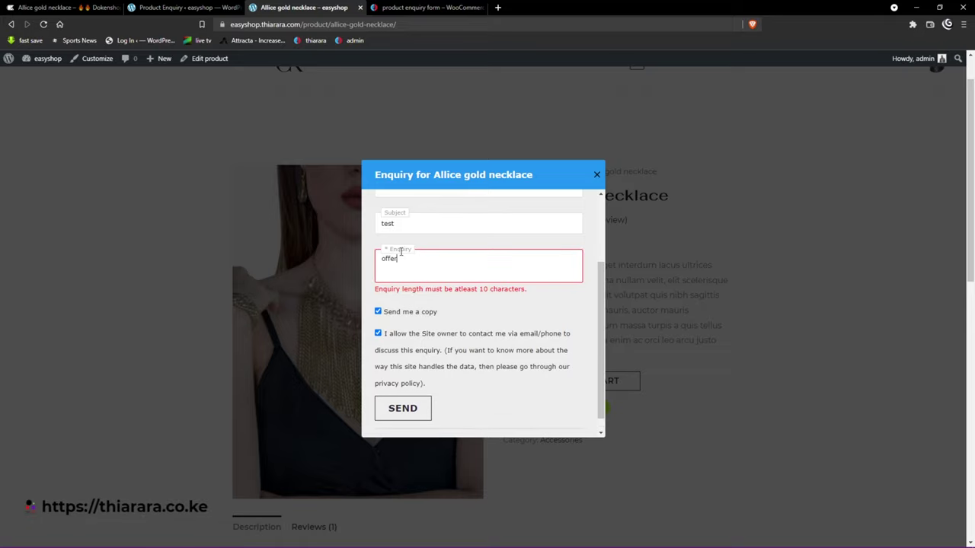
type("fdg")
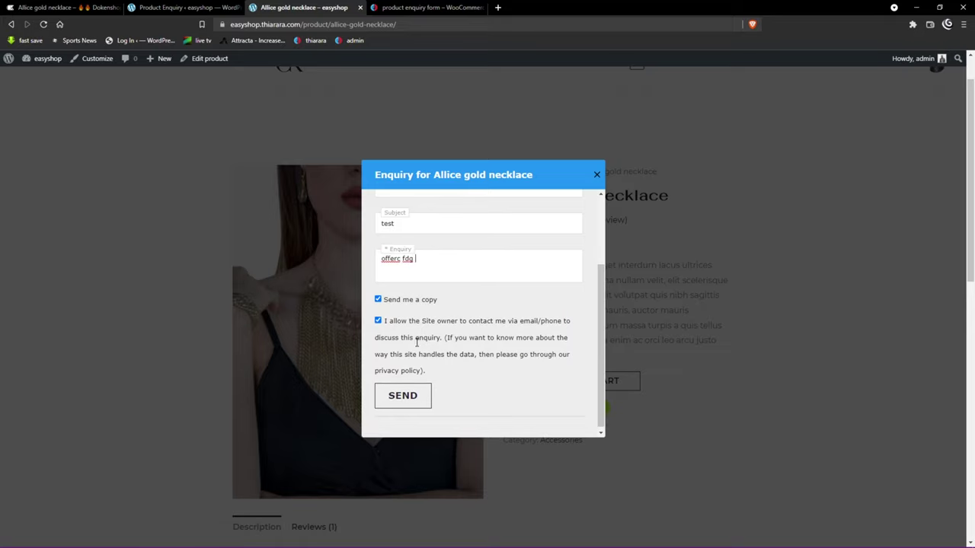
left_click(405, 400)
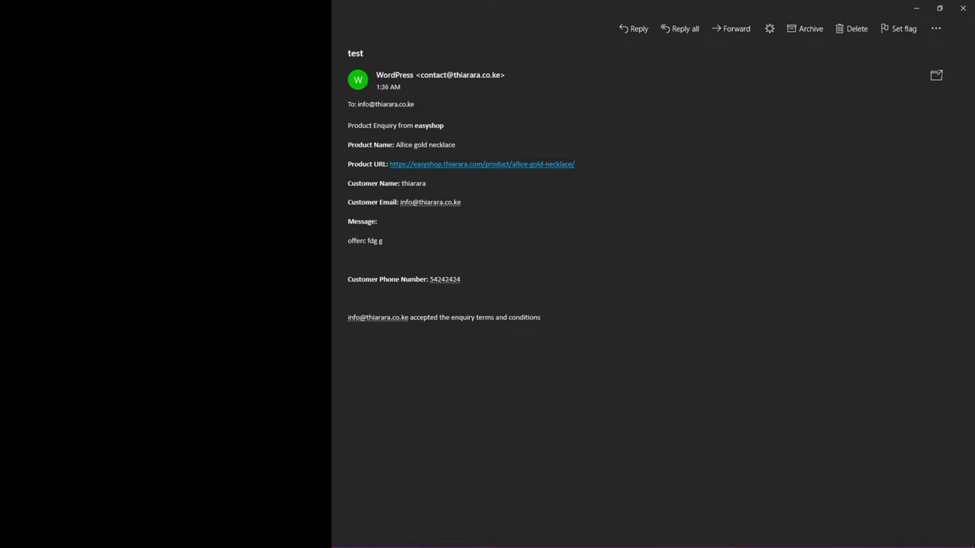
Step: Highlight the email's Enquiry from easyshop, customer name, customer email and message lines
left_click_drag(349, 105, 401, 145)
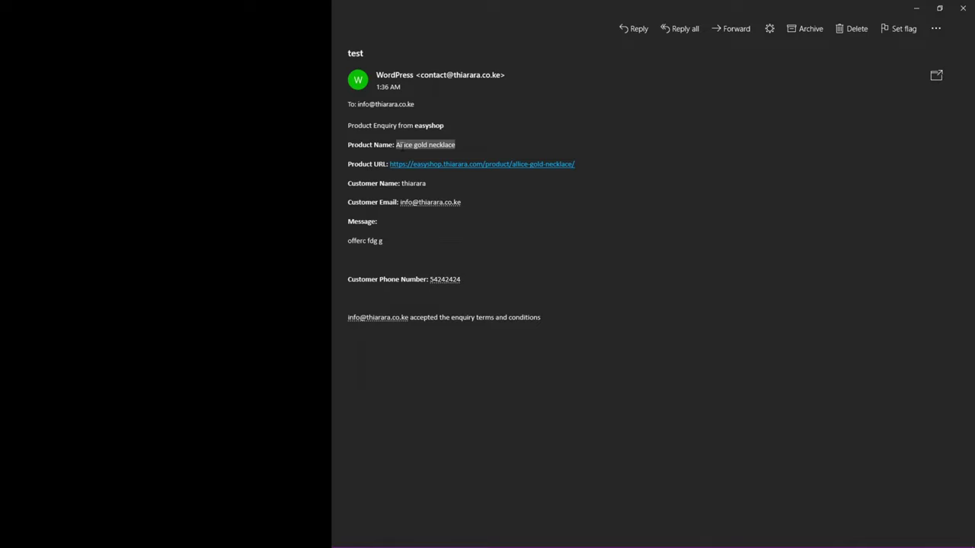
left_click_drag(427, 184, 408, 184)
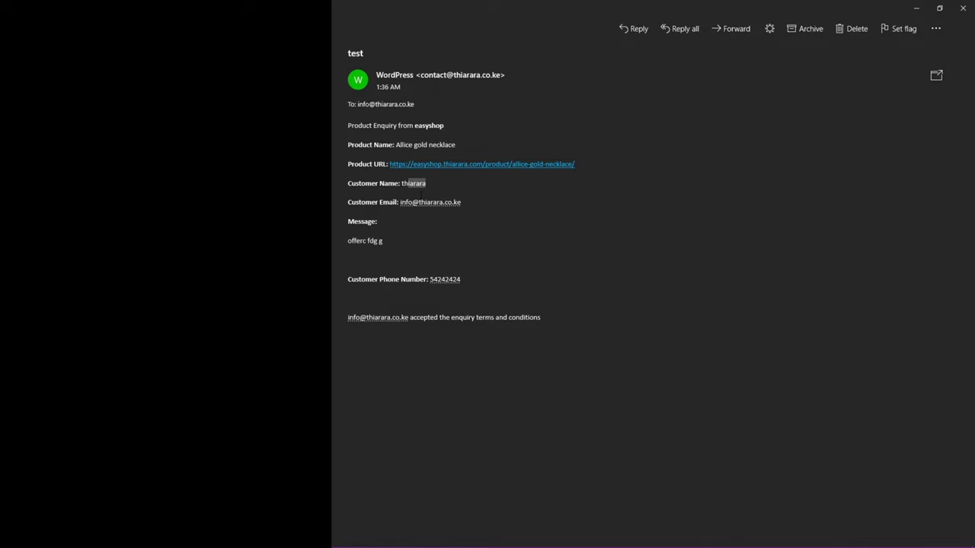
left_click_drag(462, 202, 348, 202)
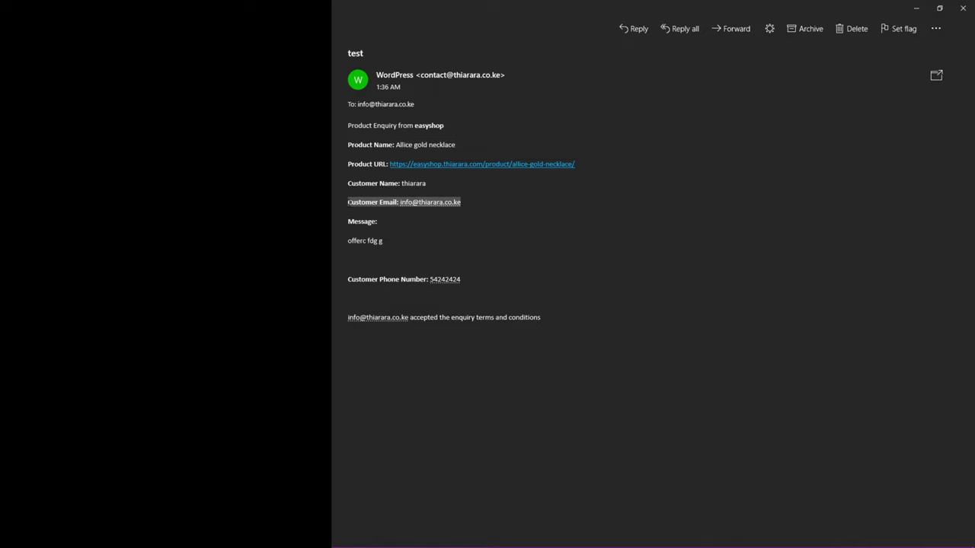
triple_click(366, 241)
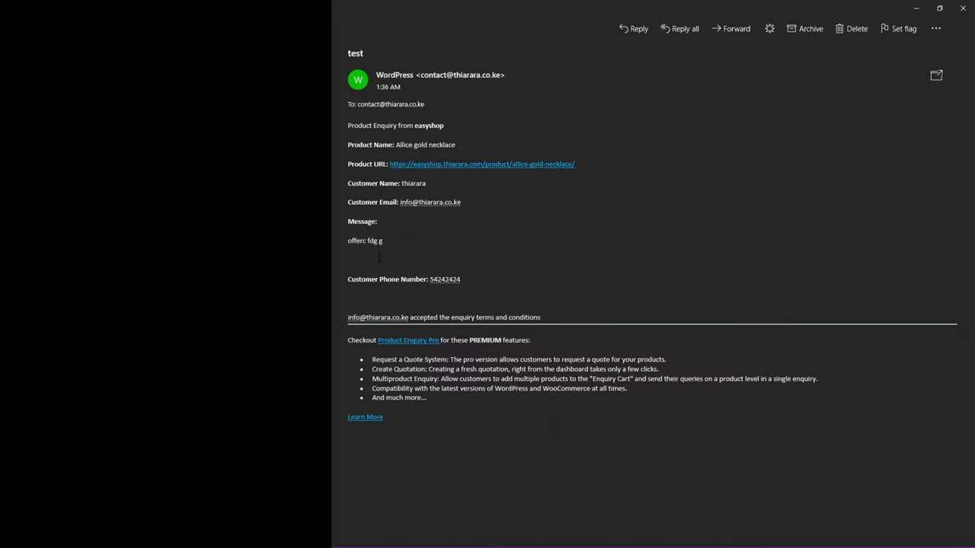
left_click_drag(373, 126, 444, 126)
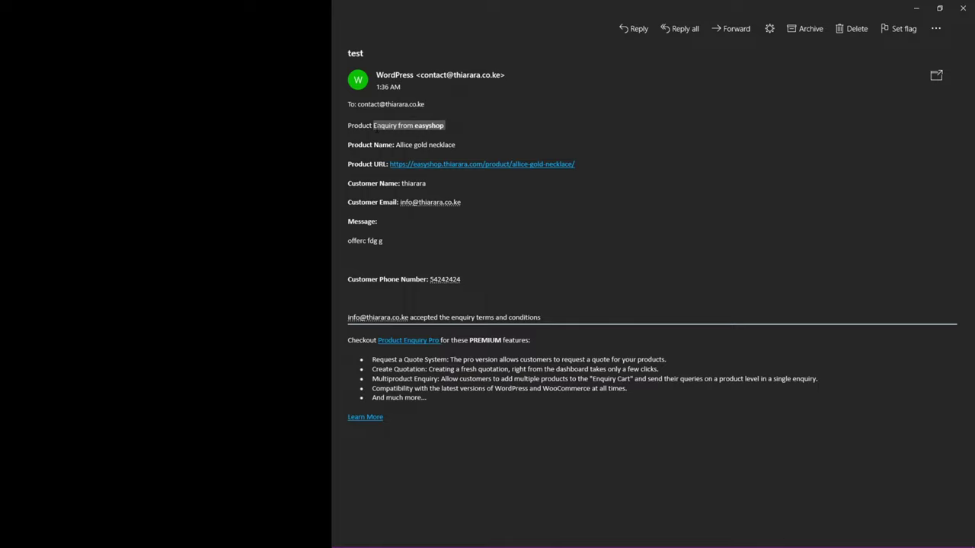
left_click_drag(348, 183, 426, 183)
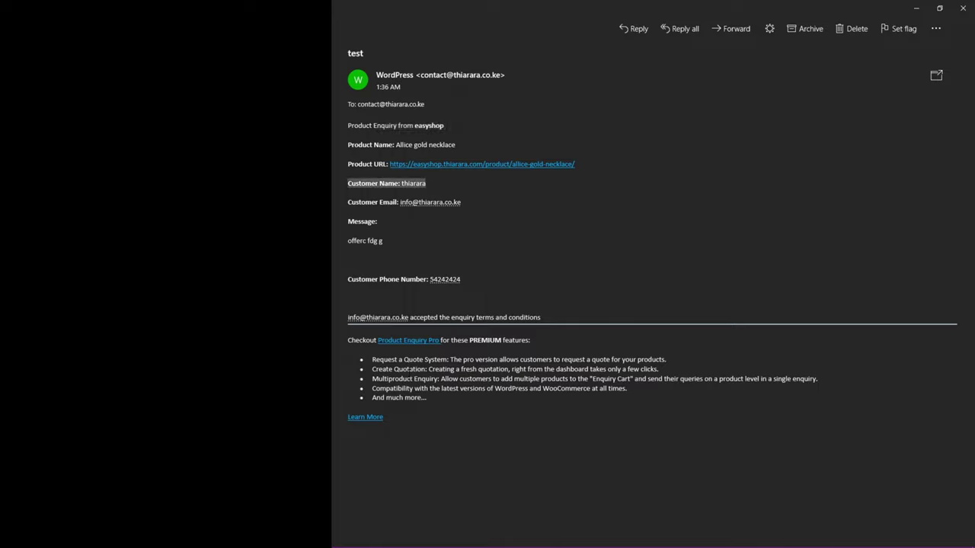